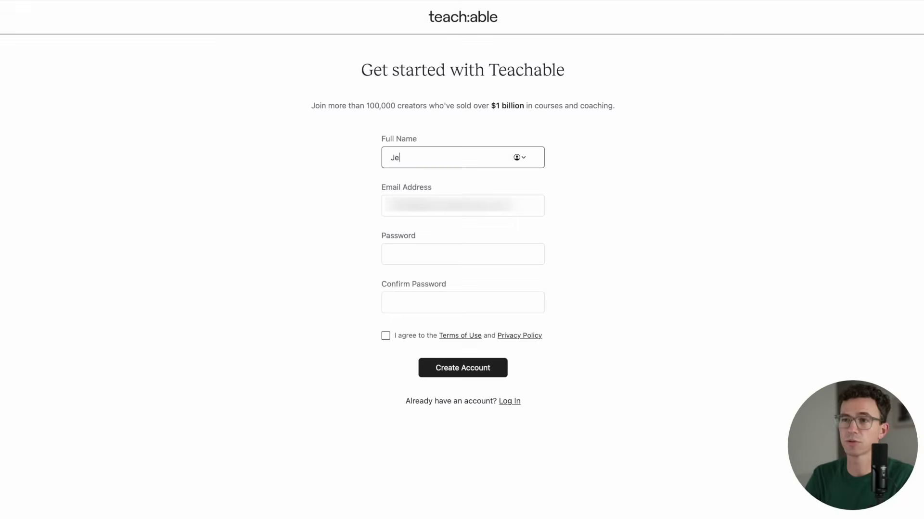
Step: Enter the full name and the password twice, accept the terms and privacy policy, and create the account
{"action": "type", "text": "Thelen"}
{"action": "key", "text": "Tab"}
{"action": "key", "text": "Tab"}
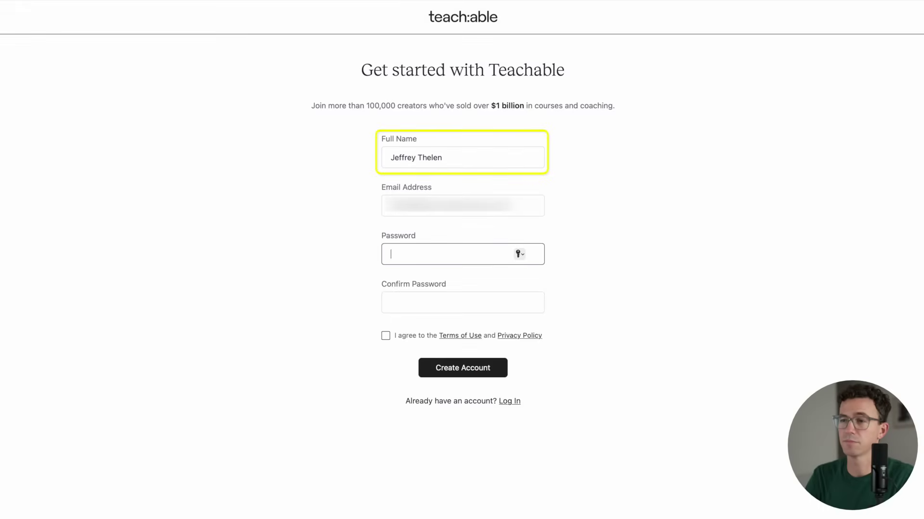
{"action": "type", "text": "••••••"}
{"action": "key", "text": "Tab"}
{"action": "type", "text": "••"}
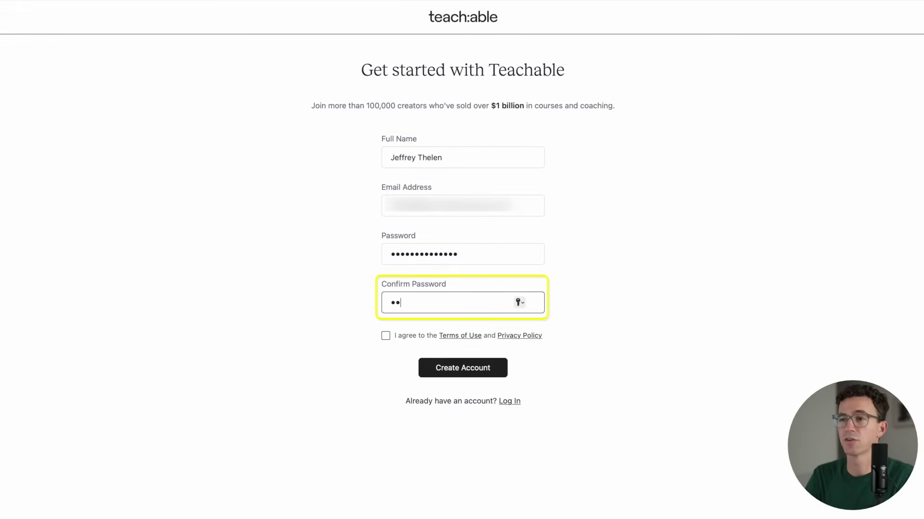
{"action": "type", "text": "••••••••••••"}
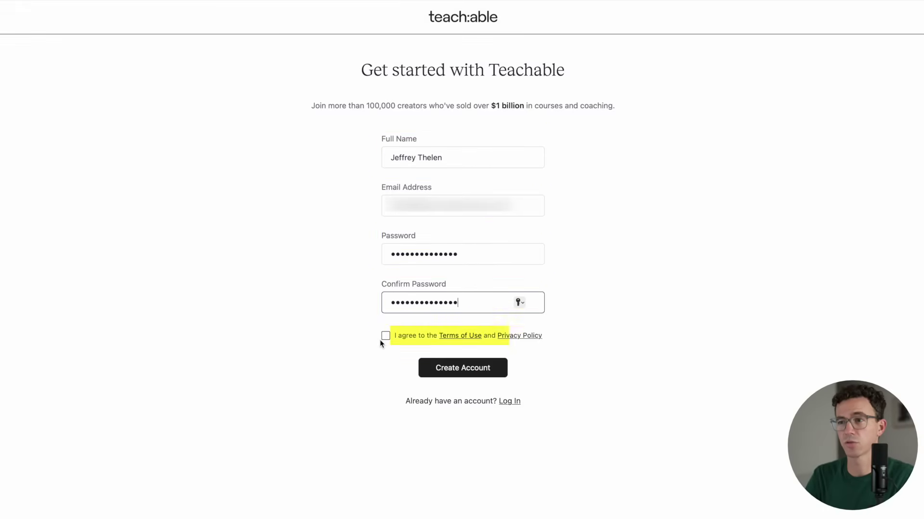
{"action": "left_click", "coordinate": [385, 337]}
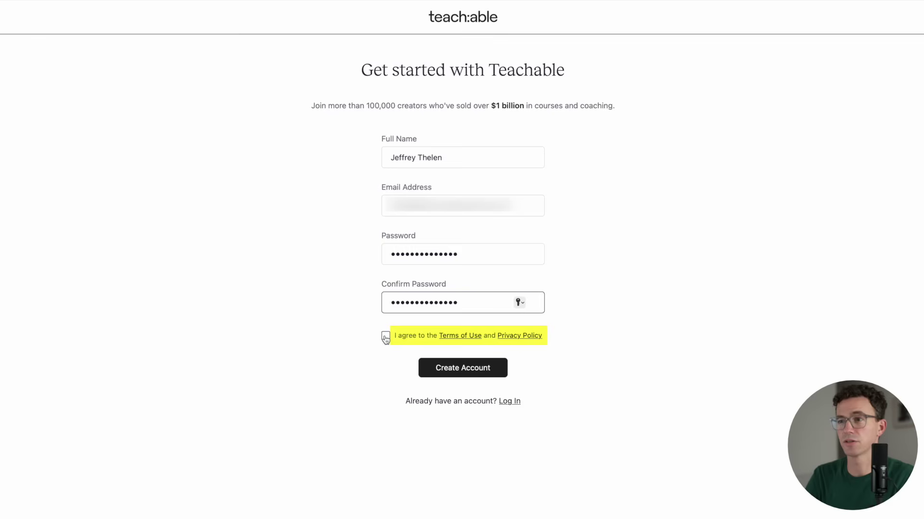
{"action": "left_click", "coordinate": [460, 366]}
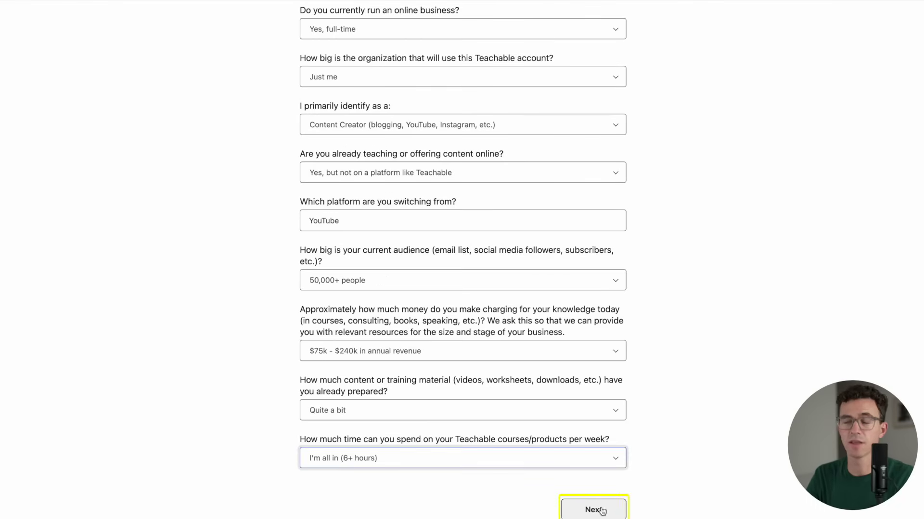
Step: Submit the questionnaire answers and bring up the Basic, Professional, Pro+ and Business plan comparison
{"action": "left_click", "coordinate": [595, 506]}
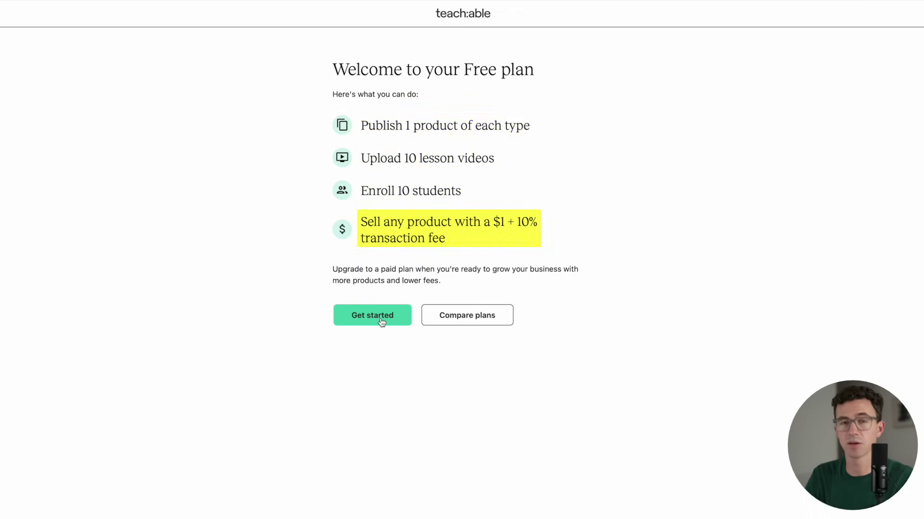
{"action": "left_click", "coordinate": [481, 321]}
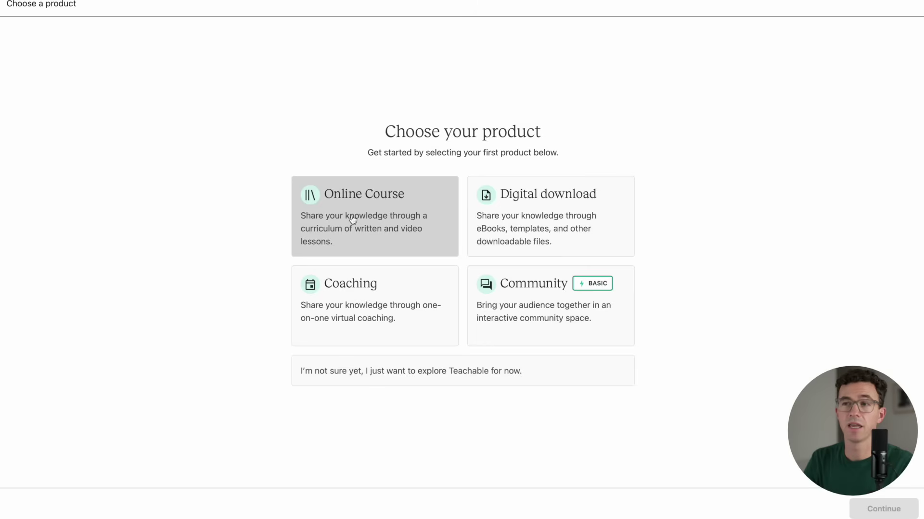
Step: Choose Online Course, title it 'Channel Launch Roadmap', and upload its matching thumbnail image
{"action": "left_click", "coordinate": [353, 219]}
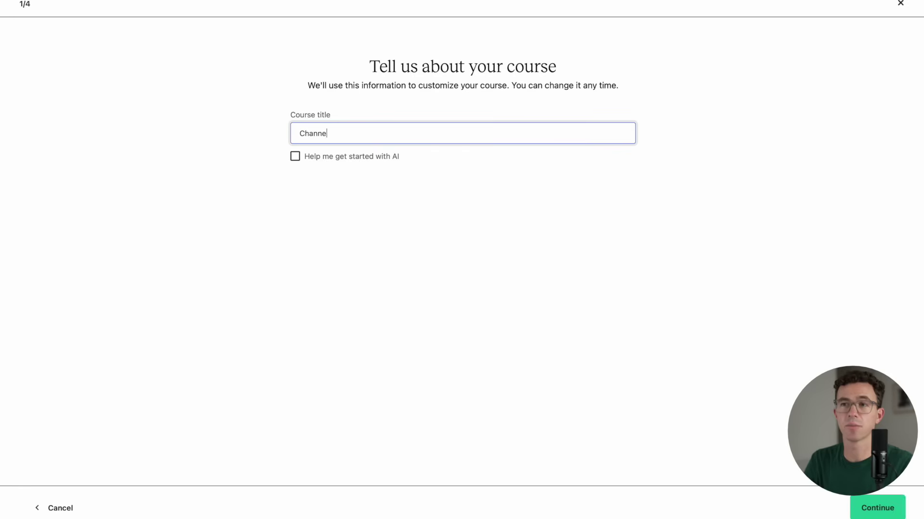
{"action": "type", "text": "oadmap"}
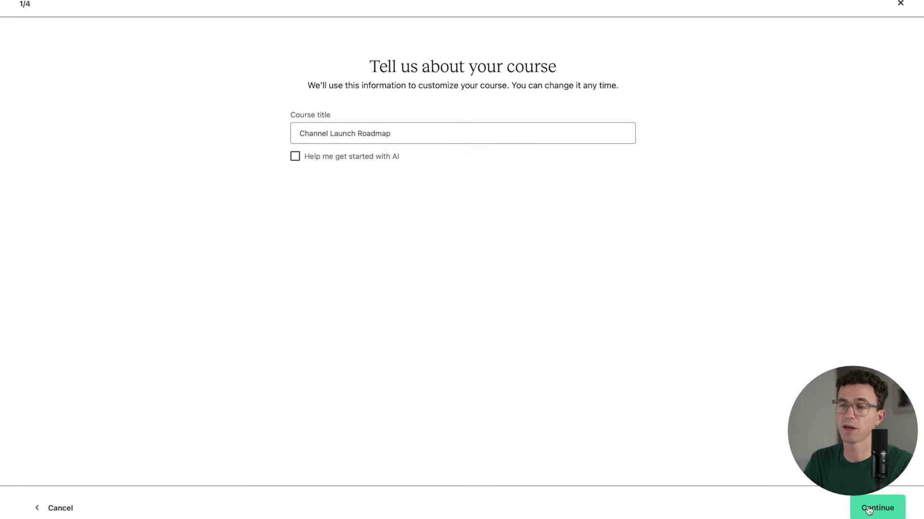
{"action": "left_click", "coordinate": [869, 508]}
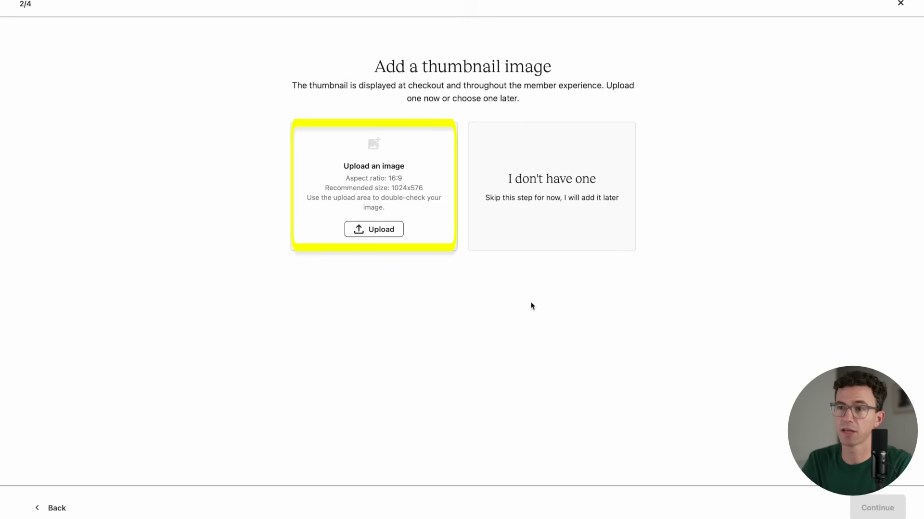
{"action": "left_click", "coordinate": [377, 229]}
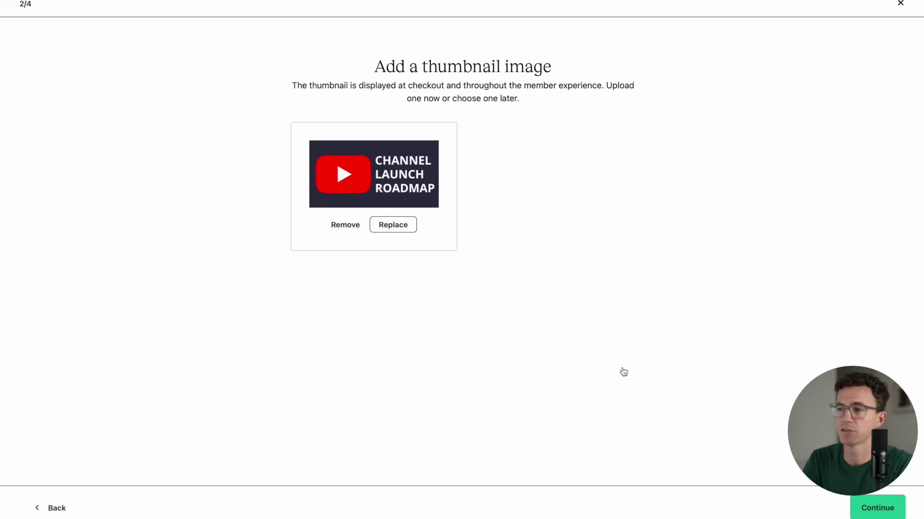
{"action": "left_click", "coordinate": [866, 507]}
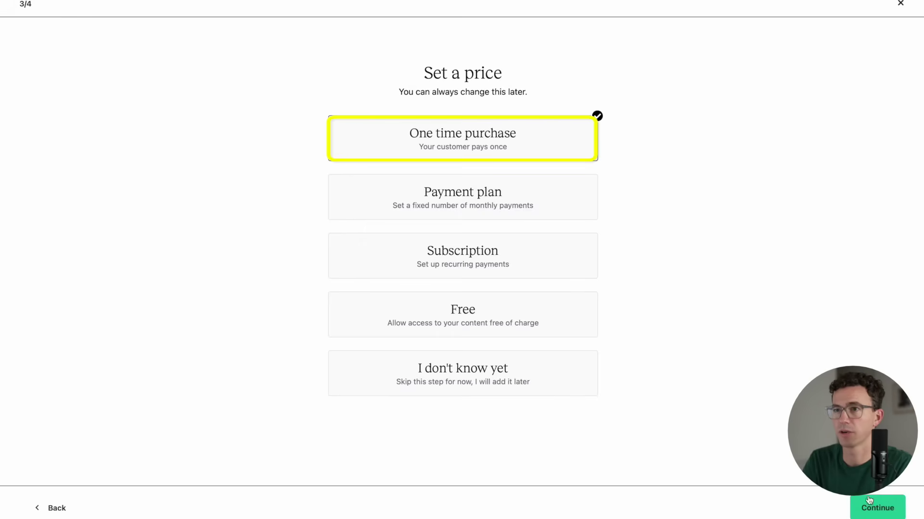
Step: Choose a one-time purchase at $47 and name the plan 'Channel Launch Roadmap'
{"action": "left_click", "coordinate": [868, 500]}
{"action": "left_click", "coordinate": [427, 130]}
{"action": "type", "text": "47"}
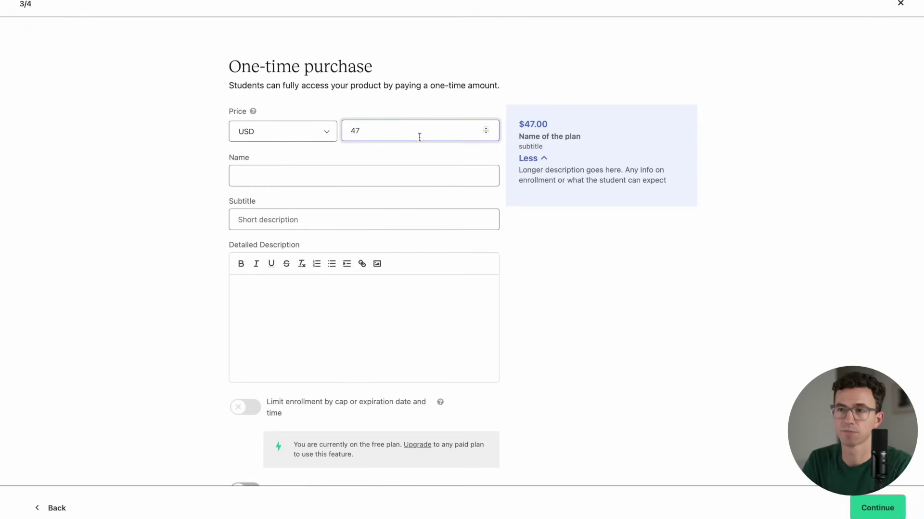
{"action": "key", "text": "Tab"}
{"action": "type", "text": "Ch"}
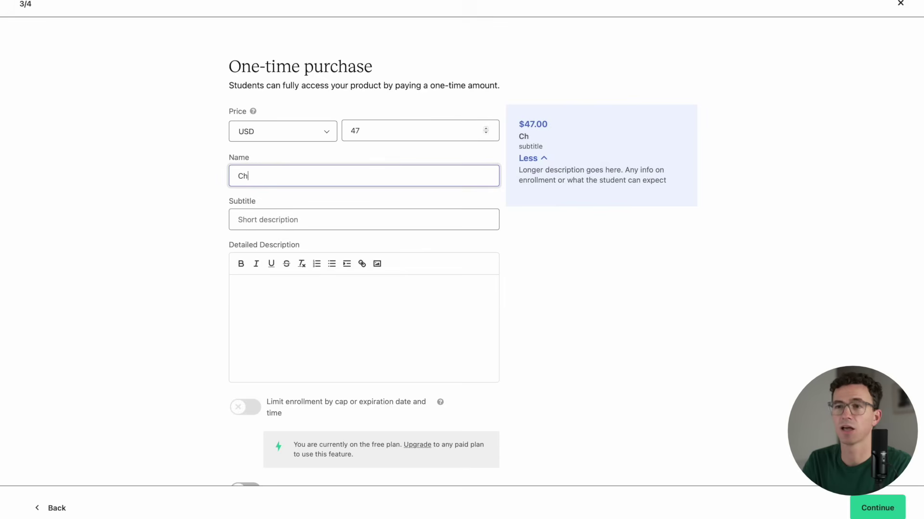
{"action": "type", "text": "annel Launch Roadmap"}
Step: Add the subtitle 'Plan Your Channel Launch in 48 Hours' and paste the detailed description
{"action": "key", "text": "Tab"}
{"action": "type", "text": "Plan Your Channel Launch in 48 Hours"}
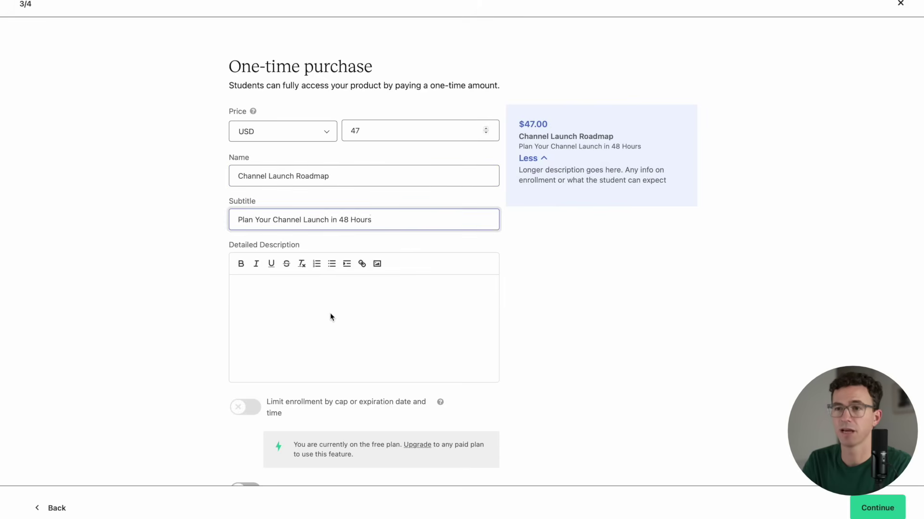
{"action": "left_click", "coordinate": [334, 313]}
{"action": "type", "text": "Plan your YouTube channel launch. Choose a name for your channel. Choose your niche. Come up with dozens of video ideas. Create your YouTube channel if you don't have one already. Get ready to record, edit and publish your first YouTube videos."}
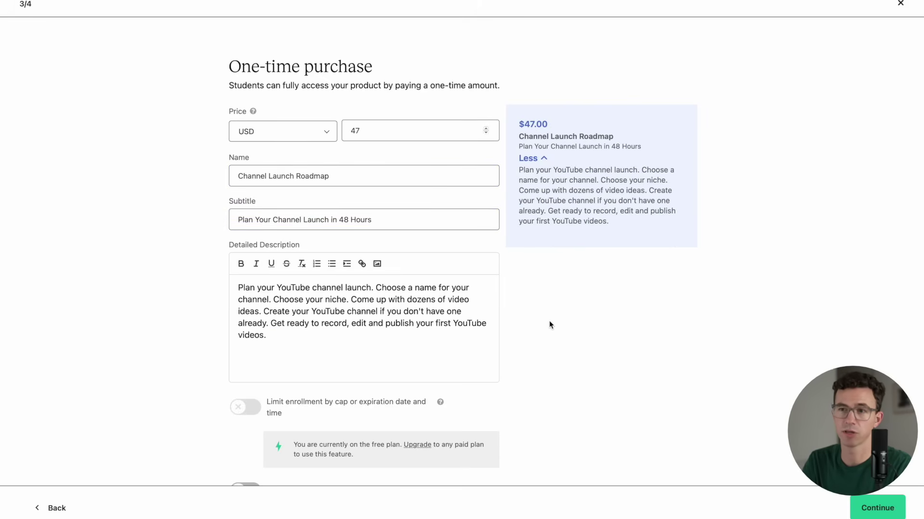
{"action": "scroll", "coordinate": [549, 321], "scroll_direction": "down", "scroll_amount": 5}
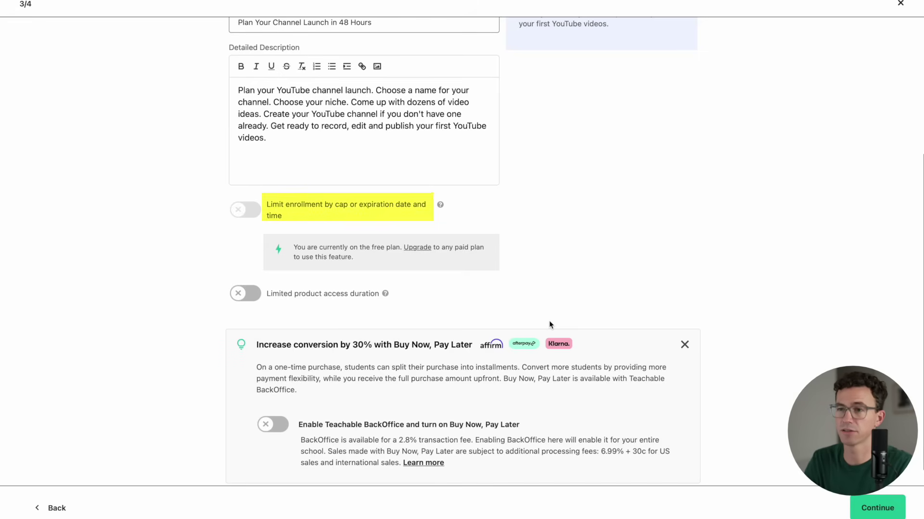
{"action": "scroll", "coordinate": [549, 321], "scroll_direction": "down", "scroll_amount": 1}
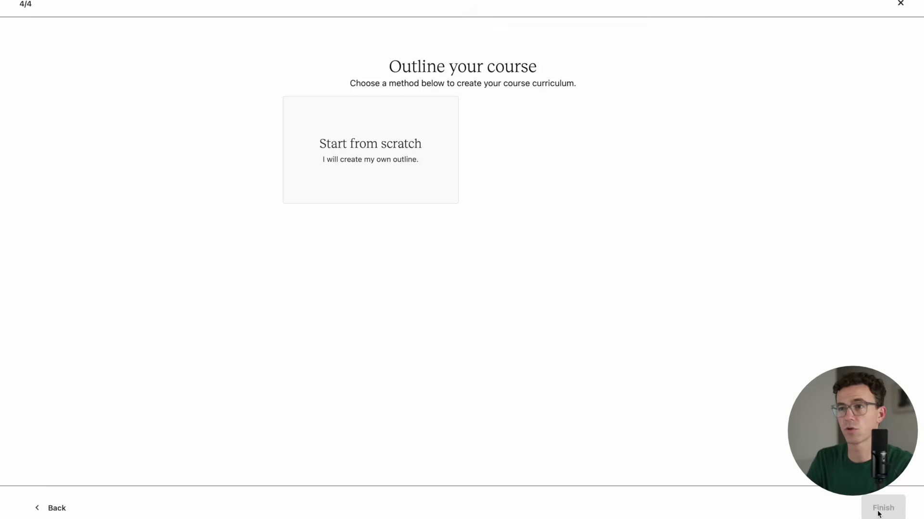
Step: Outline the course from scratch with a Welcome section holding a 'Get Started' lesson
{"action": "left_click", "coordinate": [363, 163]}
{"action": "left_click", "coordinate": [882, 507]}
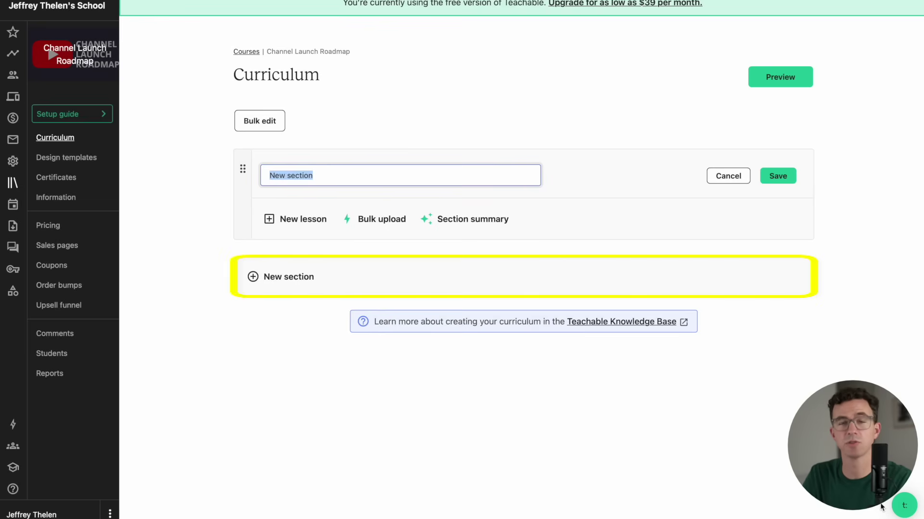
{"action": "type", "text": "Welcome"}
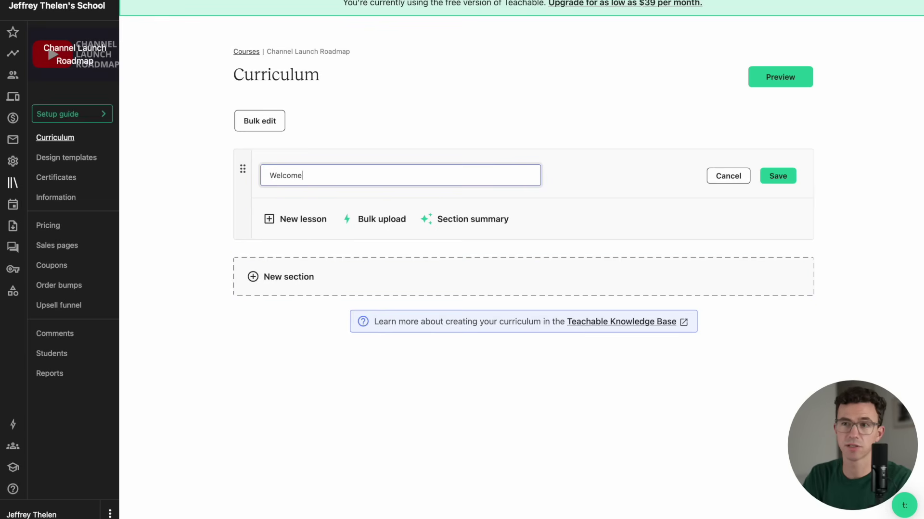
{"action": "left_click", "coordinate": [296, 220]}
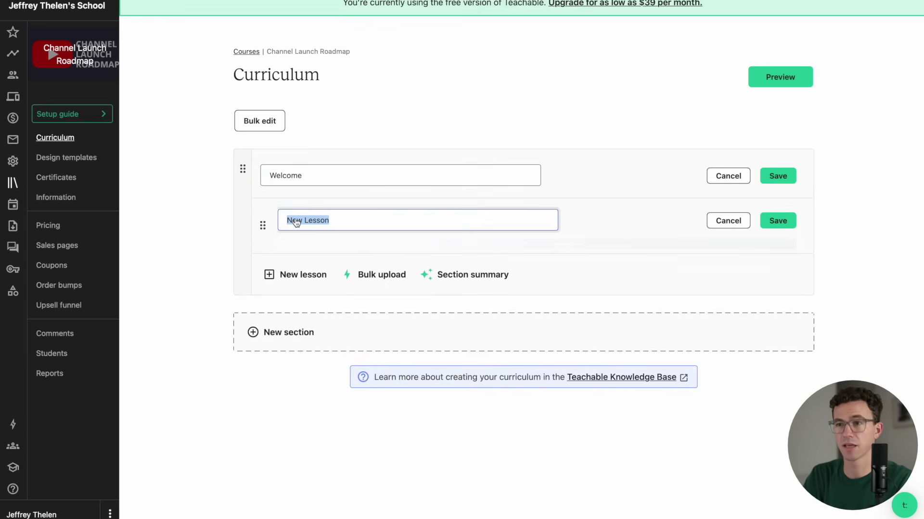
{"action": "type", "text": "Get Star"}
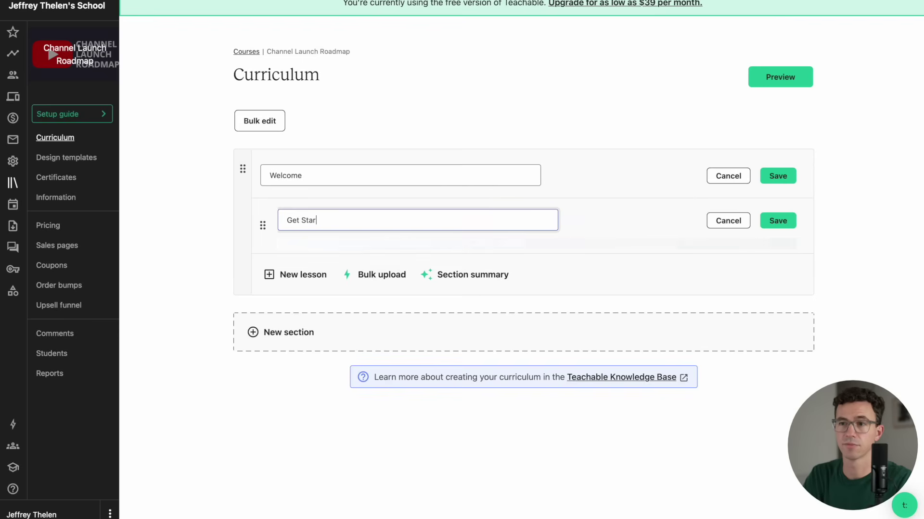
{"action": "type", "text": "ted"}
{"action": "left_click", "coordinate": [778, 176]}
{"action": "left_click", "coordinate": [778, 205]}
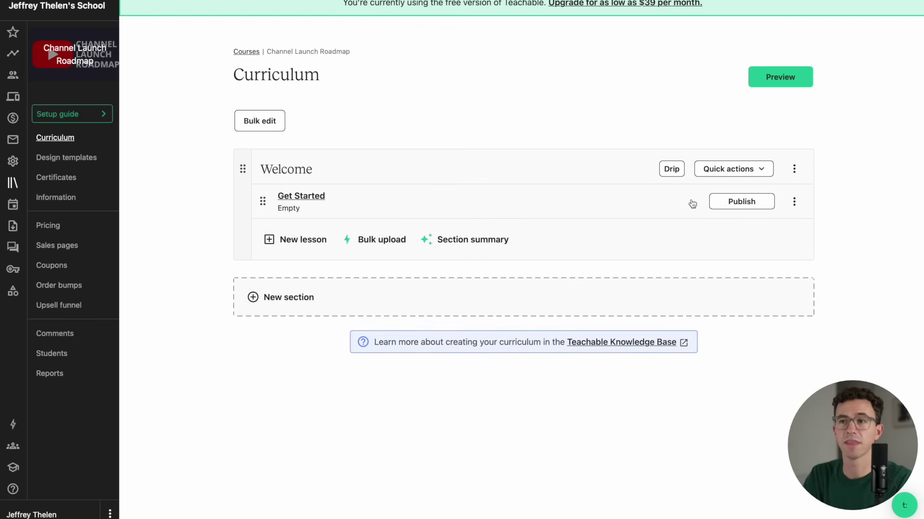
Step: Upload welcome.mp4 as the video in the Get Started lesson
{"action": "left_click", "coordinate": [373, 205]}
{"action": "left_click", "coordinate": [400, 215]}
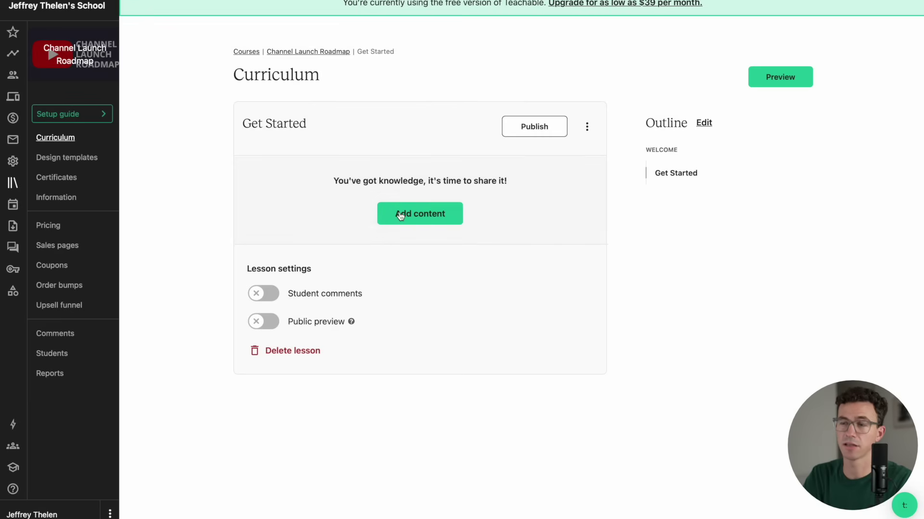
{"action": "left_click", "coordinate": [401, 215]}
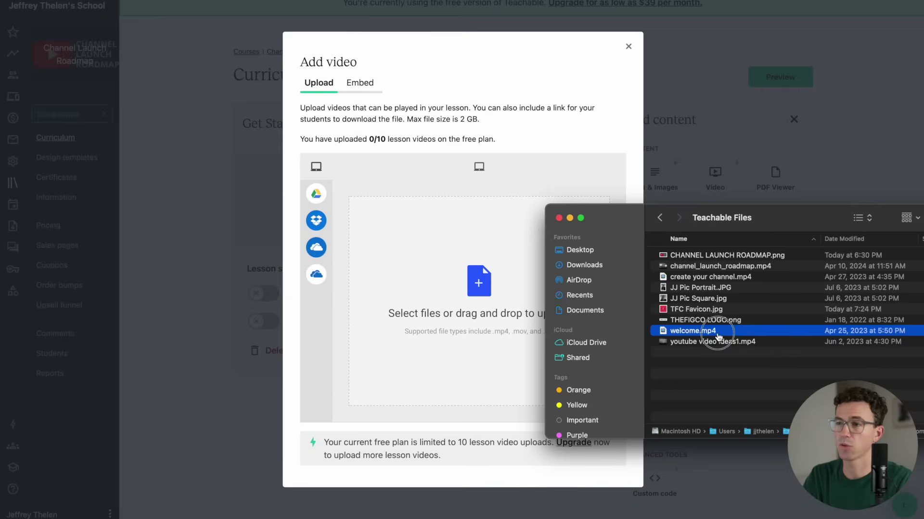
{"action": "double_click", "coordinate": [712, 337]}
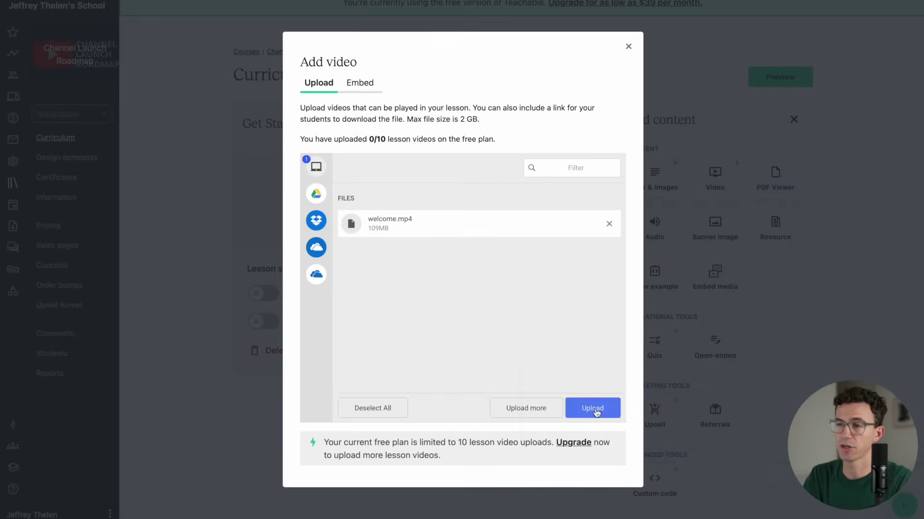
{"action": "left_click", "coordinate": [592, 405]}
{"action": "left_click", "coordinate": [431, 460]}
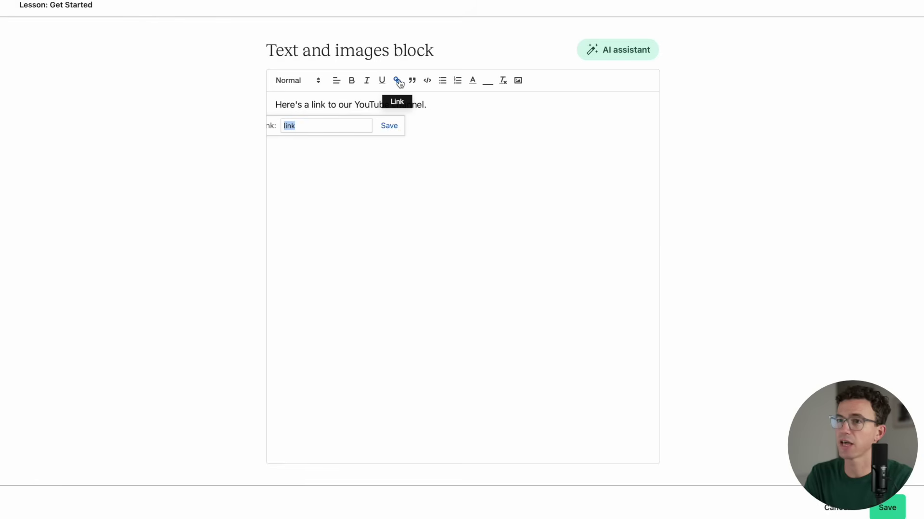
Step: Link the text to the YouTube channel URL and publish the Get Started lesson
{"action": "key", "text": "ctrl+v"}
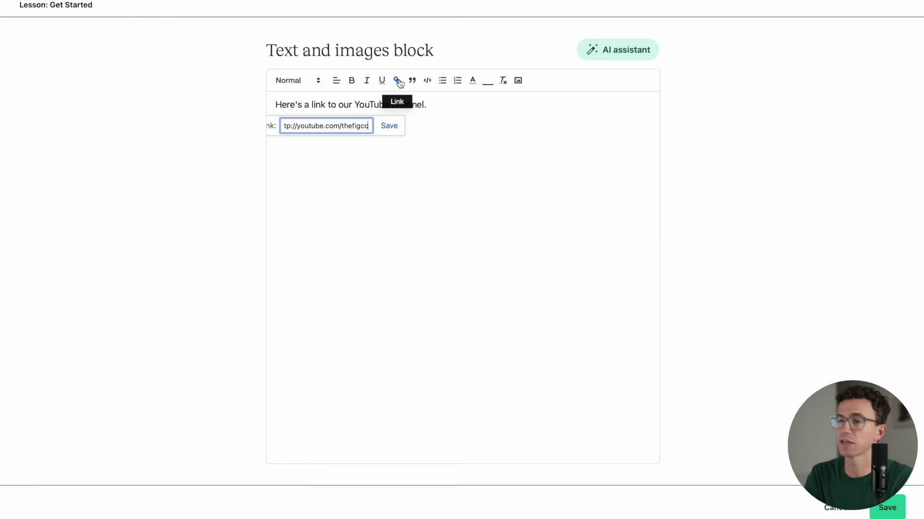
{"action": "left_click", "coordinate": [391, 127]}
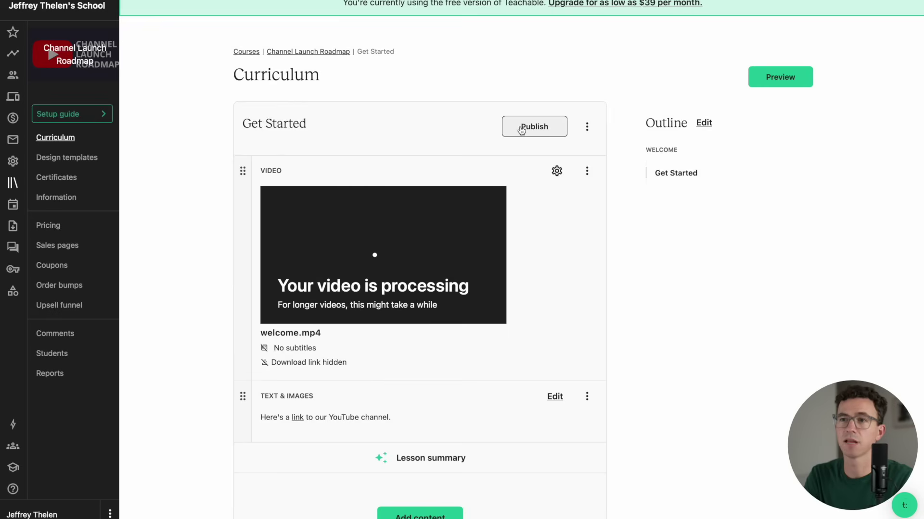
{"action": "left_click", "coordinate": [521, 129]}
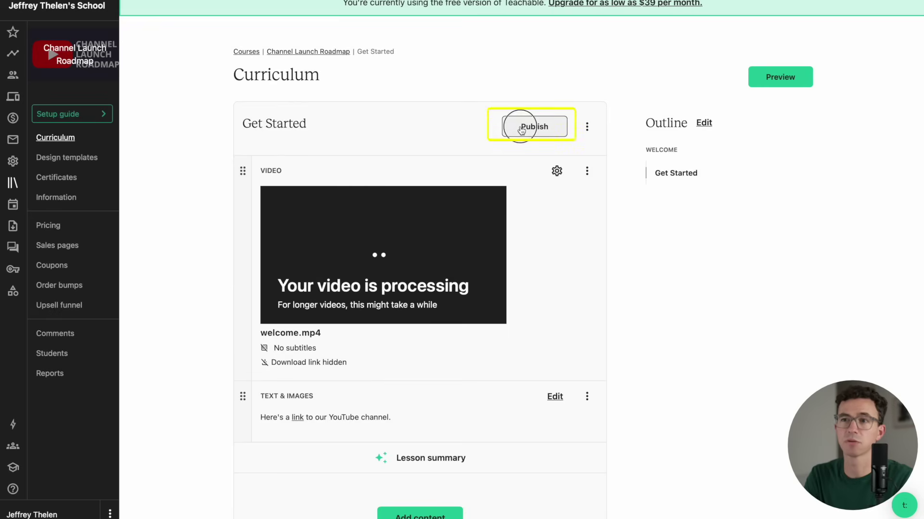
{"action": "left_click", "coordinate": [318, 53]}
Step: Add a 'Channel Creation' section with a 'How to create your YouTube channel' lesson
{"action": "left_click", "coordinate": [293, 298]}
{"action": "type", "text": "Channel Creation"}
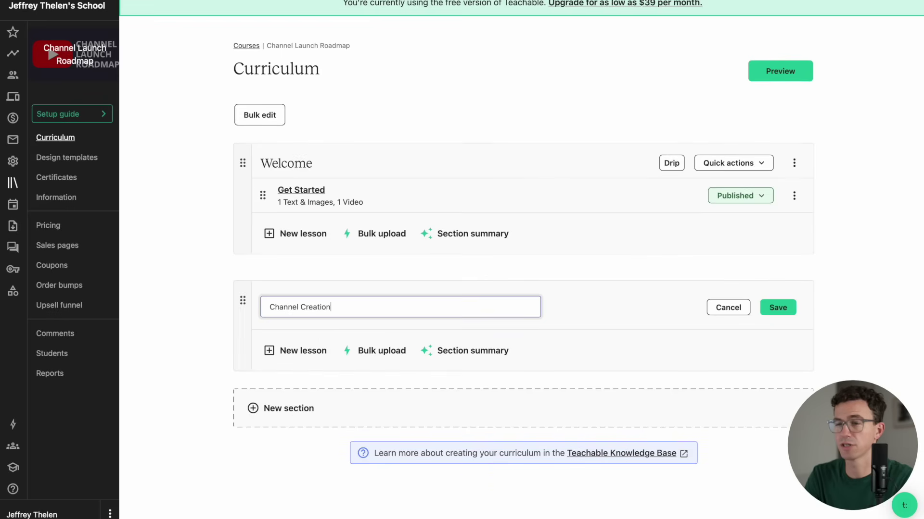
{"action": "key", "text": "Return"}
{"action": "left_click", "coordinate": [309, 349]}
{"action": "type", "text": "How to create your YouTube channel"}
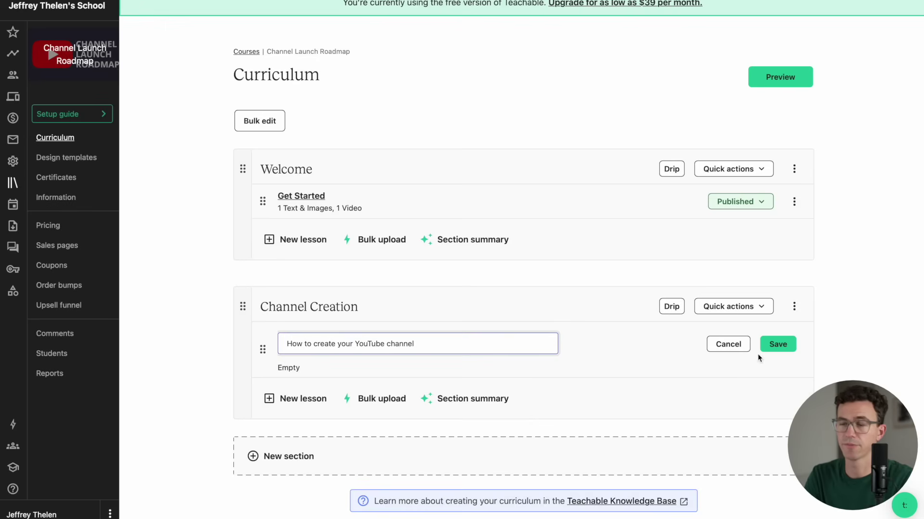
{"action": "left_click", "coordinate": [761, 353]}
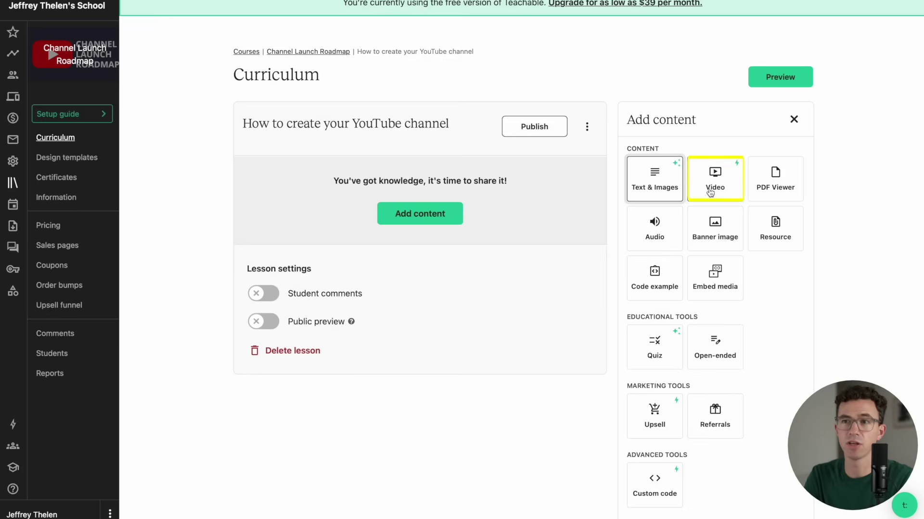
Step: Upload create your channel.mp4 to that lesson and publish it
{"action": "left_click", "coordinate": [715, 181]}
{"action": "left_click_drag", "start_coordinate": [711, 277], "coordinate": [472, 285]}
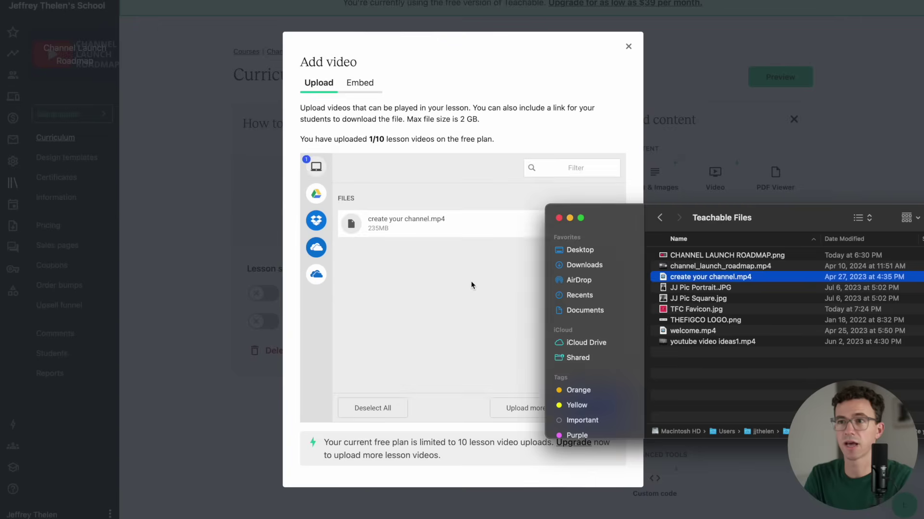
{"action": "left_click", "coordinate": [594, 406]}
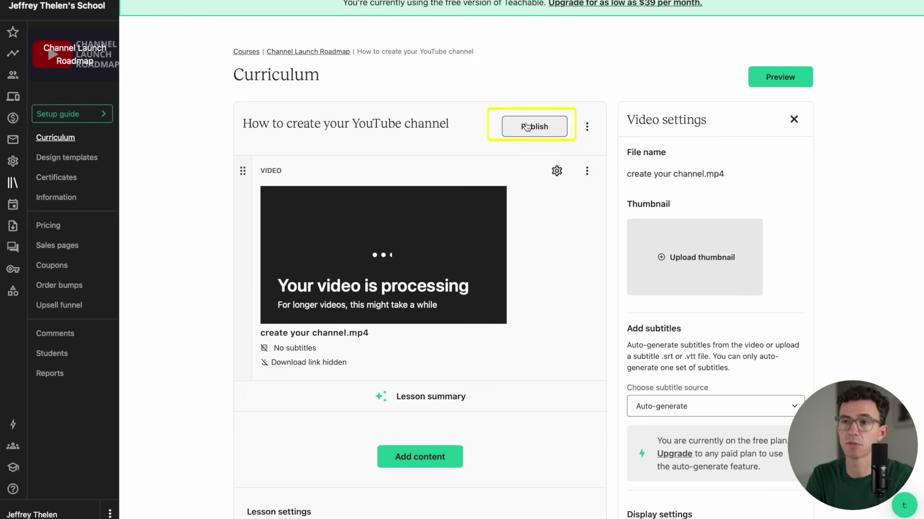
{"action": "left_click", "coordinate": [529, 126]}
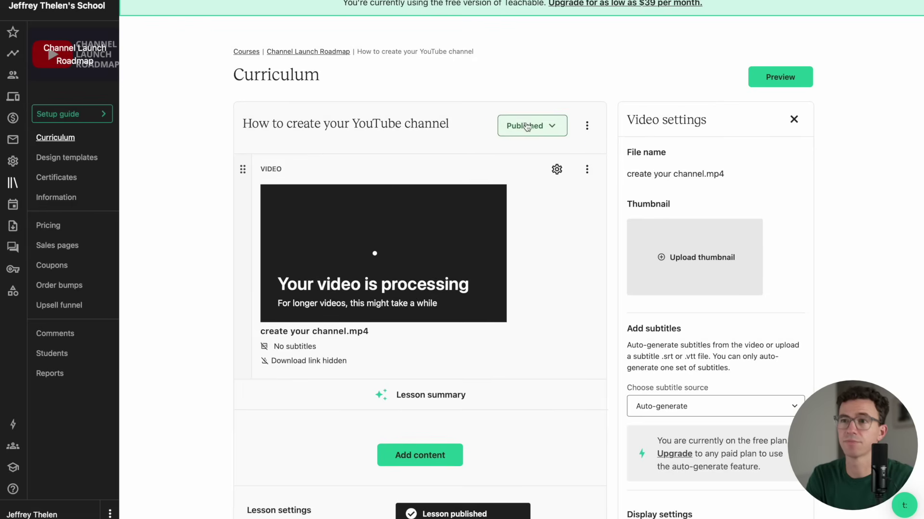
{"action": "left_click", "coordinate": [338, 53]}
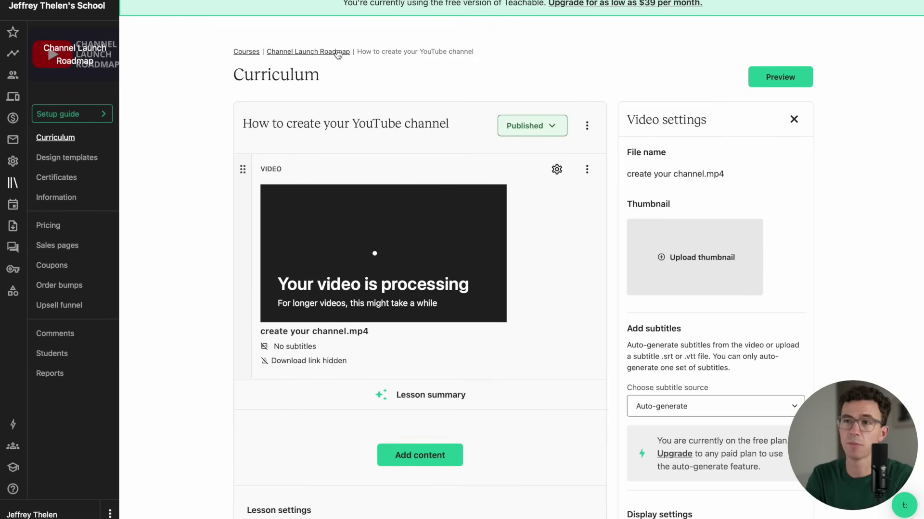
Step: Add a 'Planning Your First Videos' section with an 'Endless YouTube Video Ideas' lesson using youtube video ideas1.mp4
{"action": "left_click", "coordinate": [309, 435]}
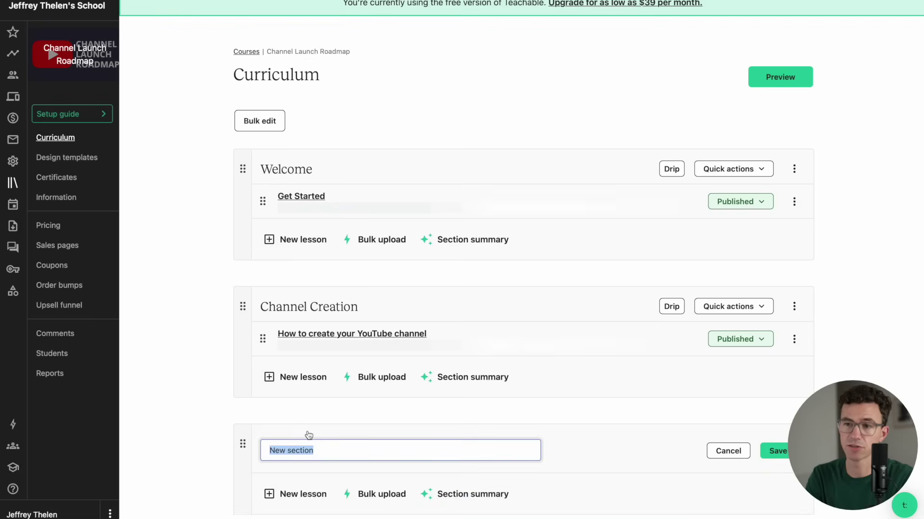
{"action": "type", "text": "Planning Your"}
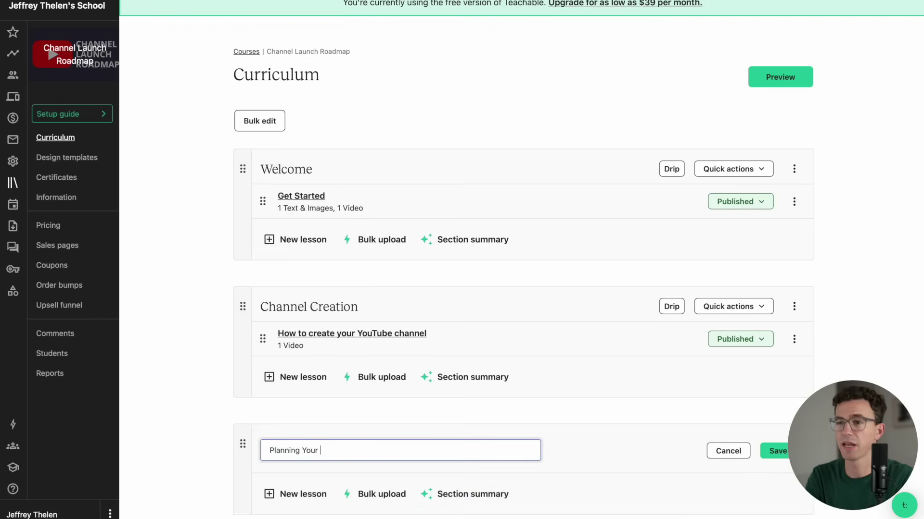
{"action": "type", "text": " First Videos"}
{"action": "key", "text": "Return"}
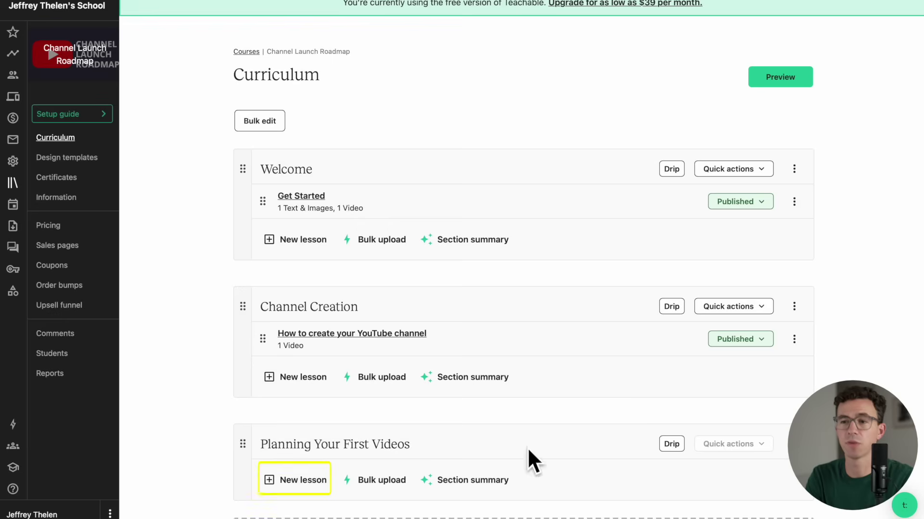
{"action": "left_click", "coordinate": [298, 480]}
{"action": "type", "text": "Endless YouTu"}
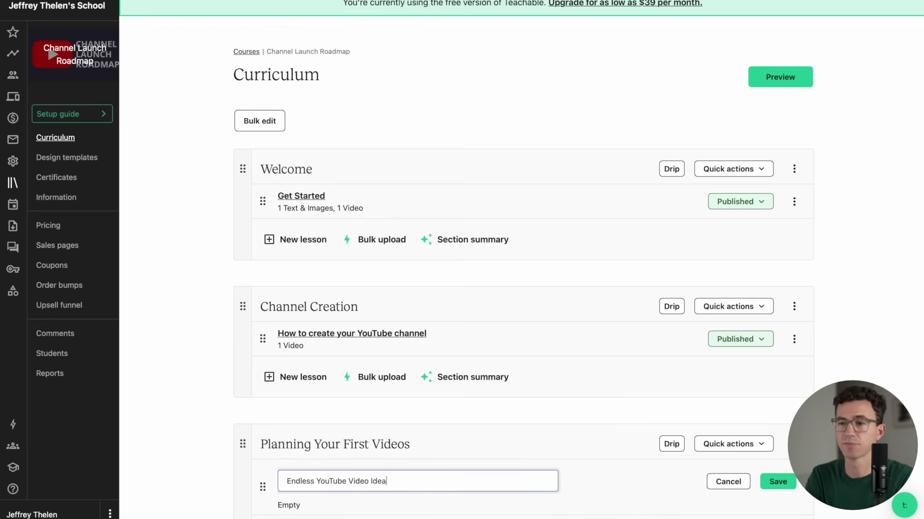
{"action": "type", "text": "be Video Idea"}
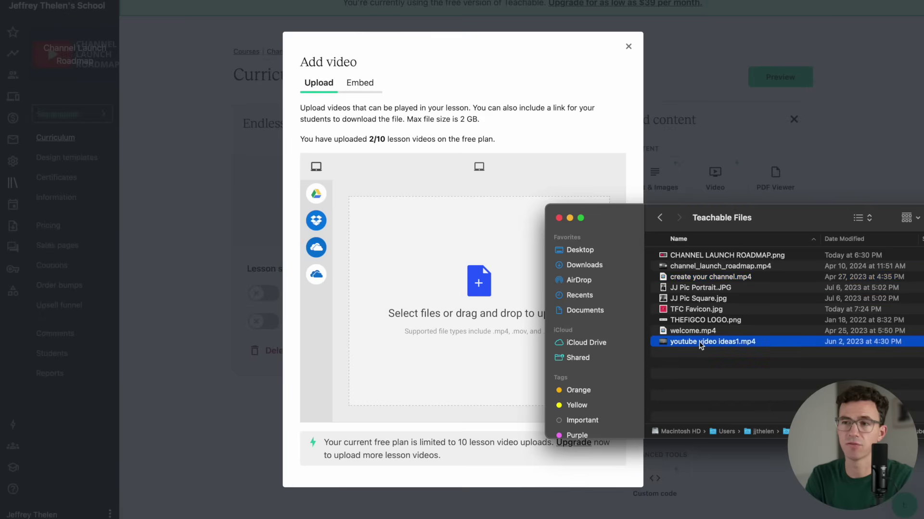
{"action": "left_click_drag", "start_coordinate": [711, 341], "coordinate": [481, 312]}
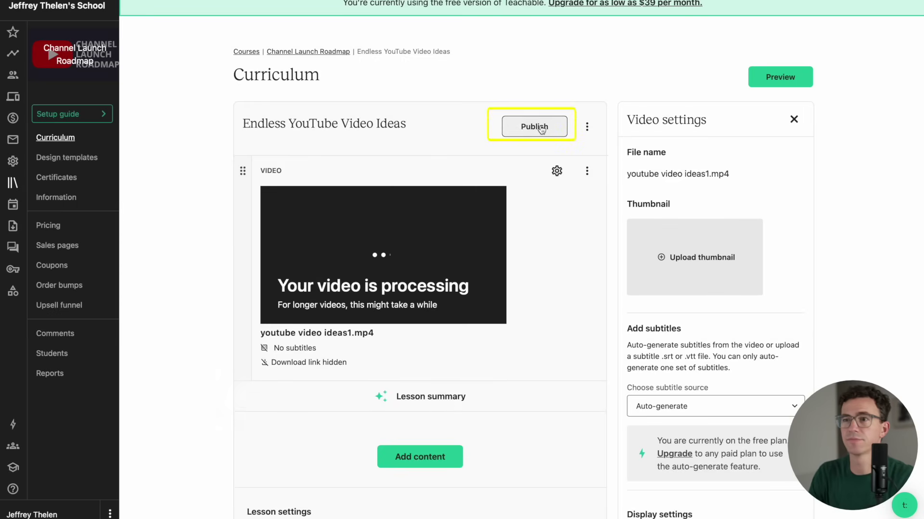
{"action": "left_click", "coordinate": [541, 128]}
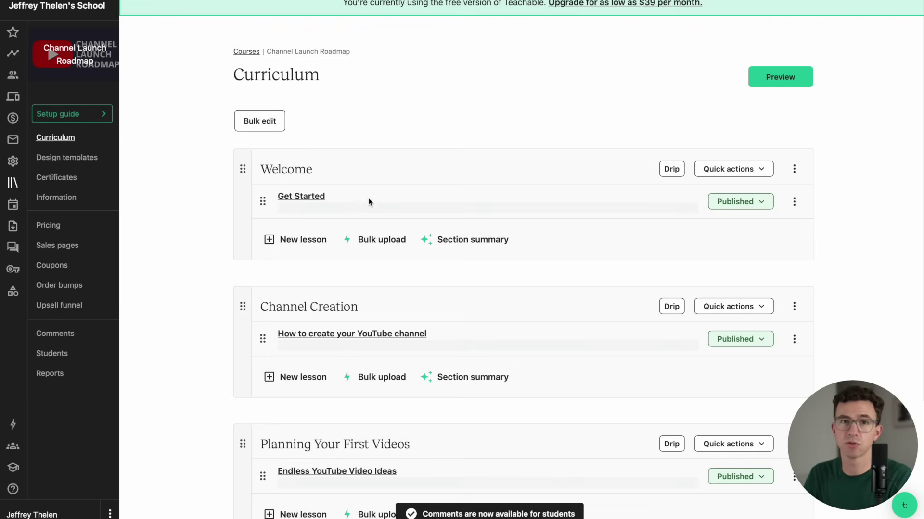
Step: Turn on student comments for the Get Started lesson
{"action": "left_click", "coordinate": [350, 200]}
{"action": "scroll", "coordinate": [337, 240], "scroll_direction": "down", "scroll_amount": 4}
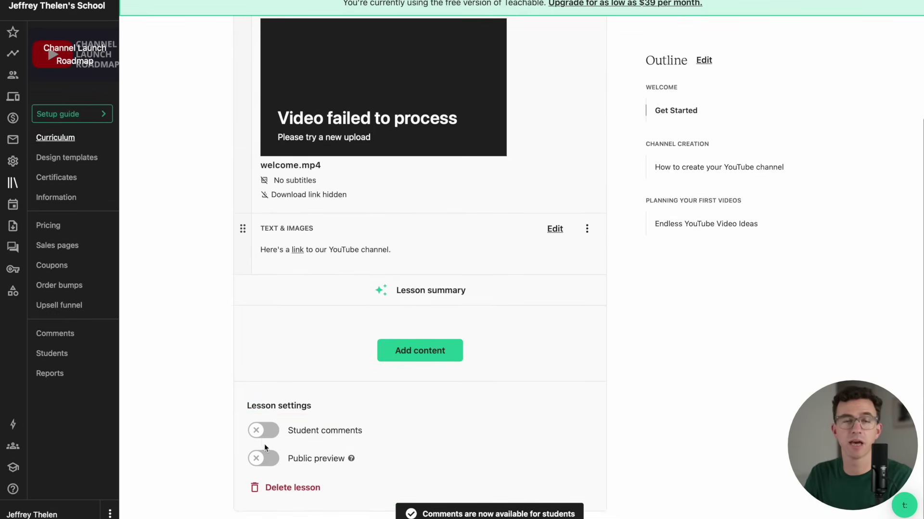
{"action": "left_click", "coordinate": [264, 431]}
{"action": "scroll", "coordinate": [322, 365], "scroll_direction": "up", "scroll_amount": 1}
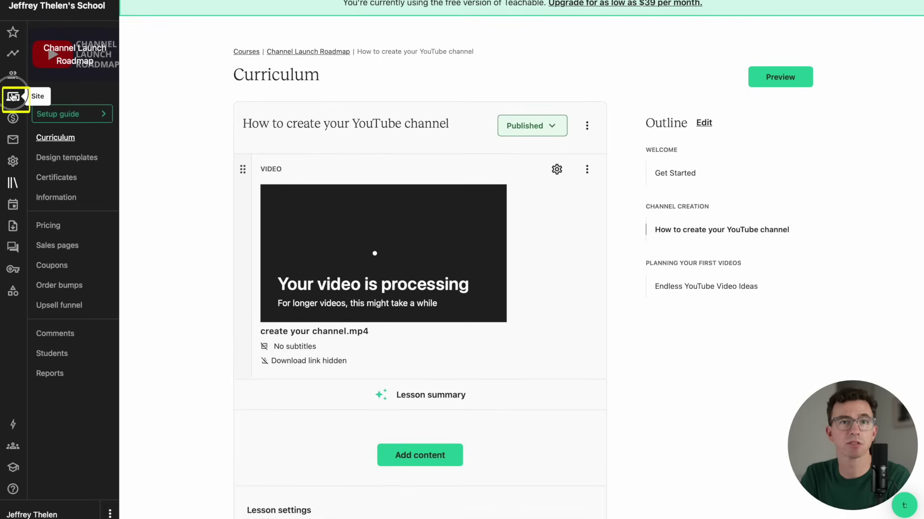
Step: Upload THEFIGCO LOGO.png as the school logo in the site theme
{"action": "left_click", "coordinate": [13, 96]}
{"action": "left_click", "coordinate": [309, 270]}
{"action": "left_click_drag", "start_coordinate": [701, 316], "coordinate": [494, 289]}
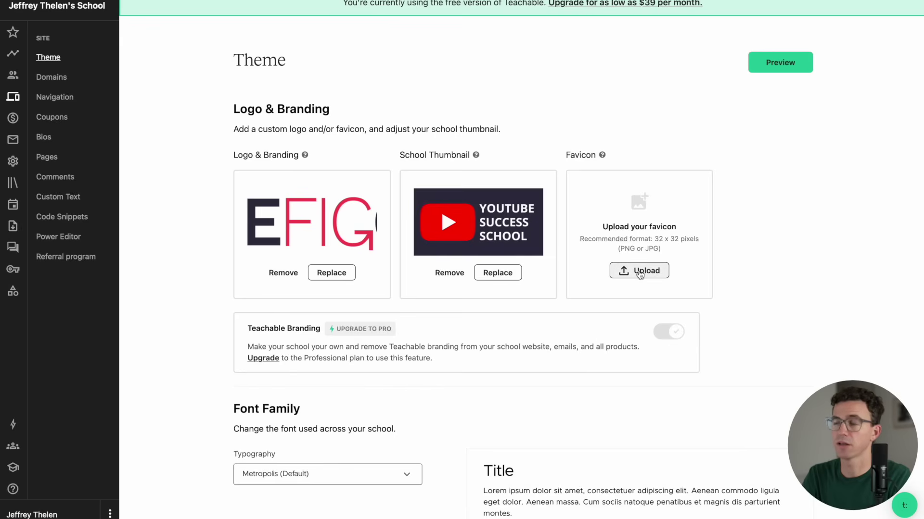
Step: Upload the school favicon and keep Metropolis as the typography font
{"action": "left_click", "coordinate": [639, 270]}
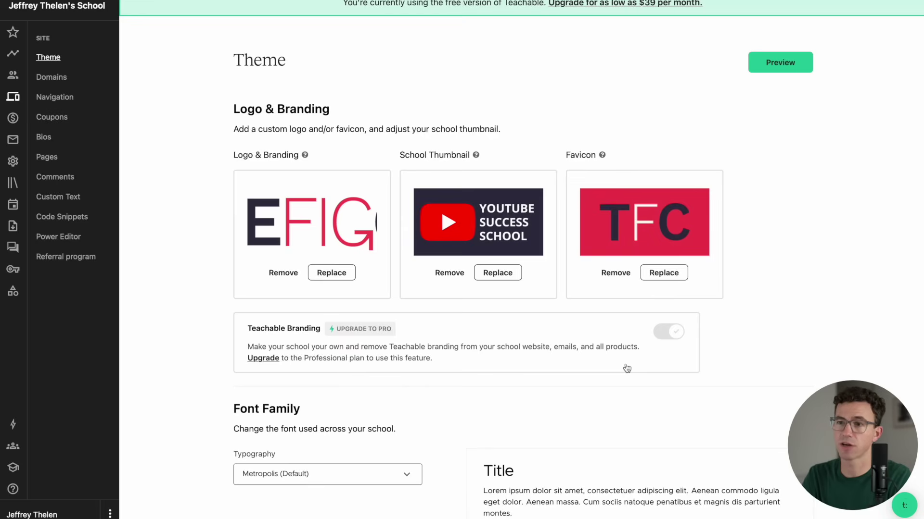
{"action": "scroll", "coordinate": [457, 392], "scroll_direction": "down", "scroll_amount": 6}
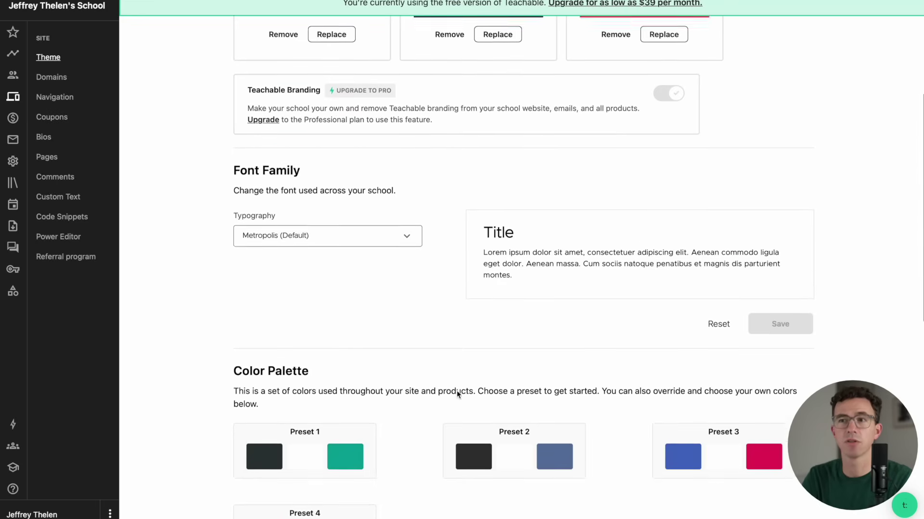
{"action": "left_click", "coordinate": [407, 202]}
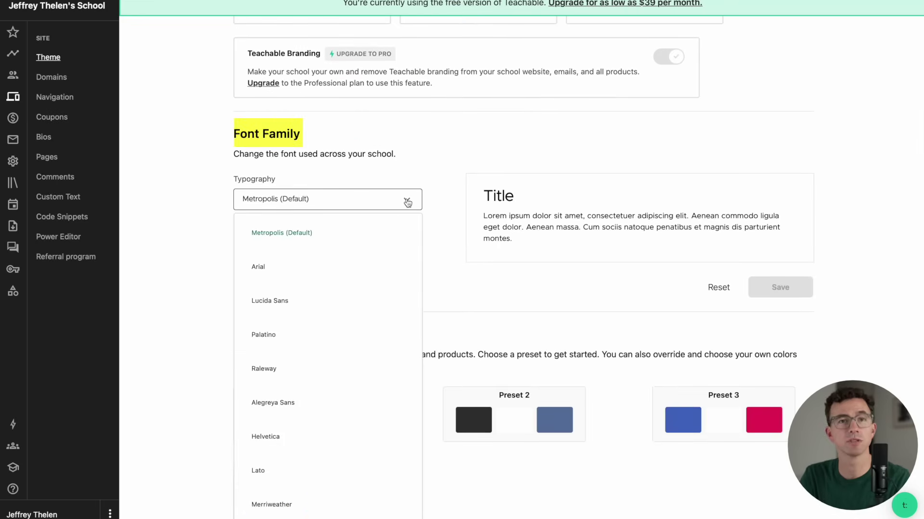
{"action": "left_click", "coordinate": [406, 202]}
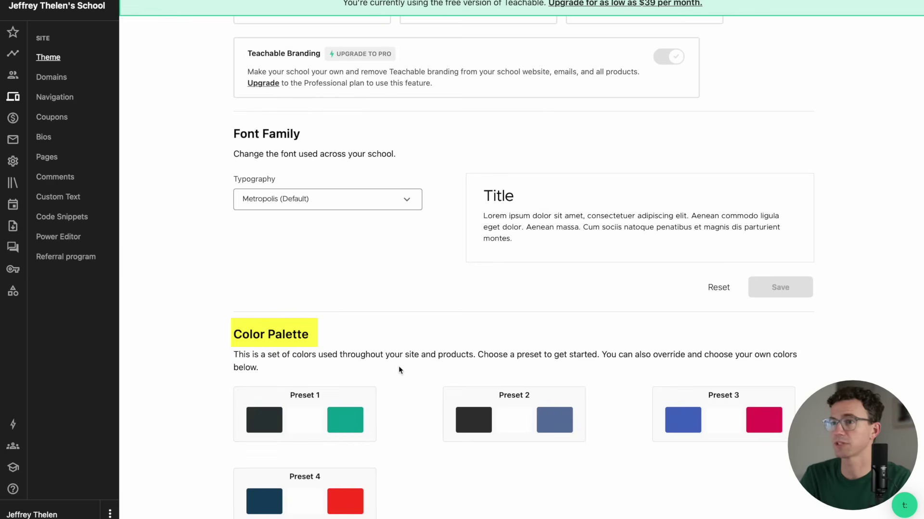
Step: Apply the Preset 3 colour palette and save the theme
{"action": "scroll", "coordinate": [398, 365], "scroll_direction": "down", "scroll_amount": 5}
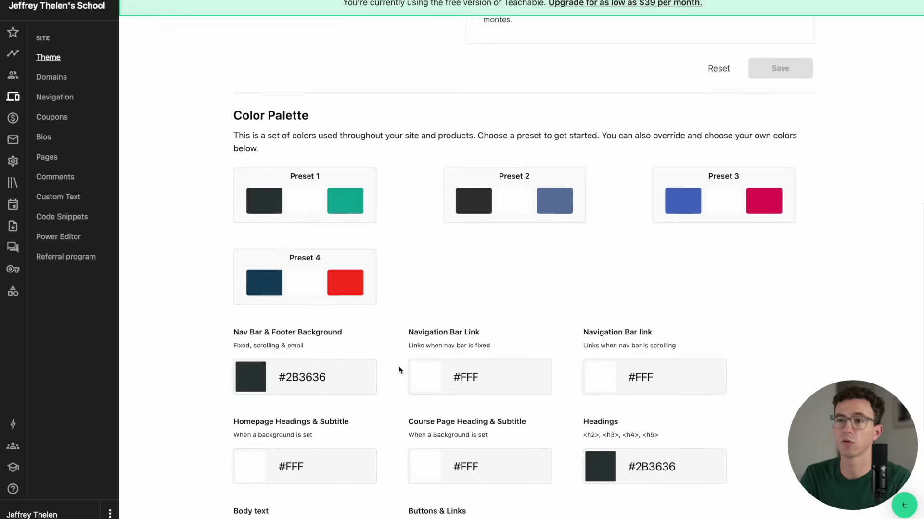
{"action": "scroll", "coordinate": [398, 366], "scroll_direction": "down", "scroll_amount": 3}
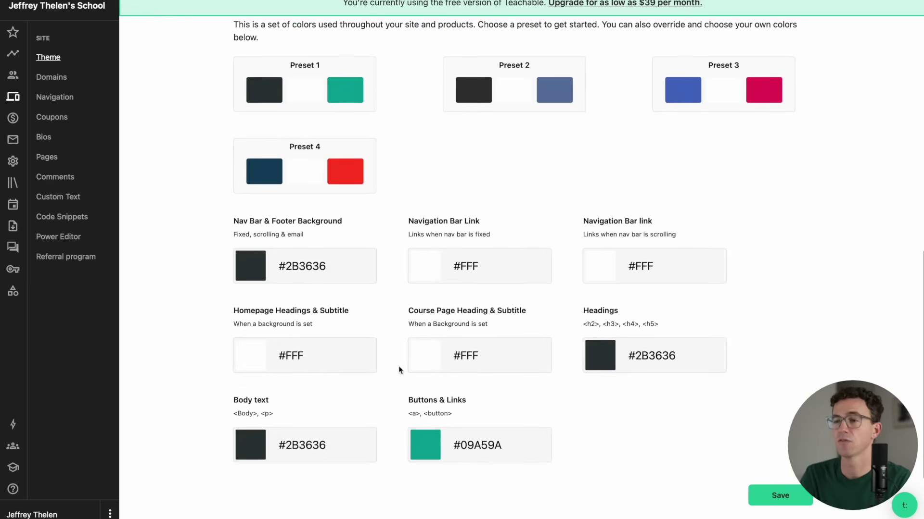
{"action": "scroll", "coordinate": [398, 369], "scroll_direction": "down", "scroll_amount": 1}
{"action": "left_click", "coordinate": [695, 78]}
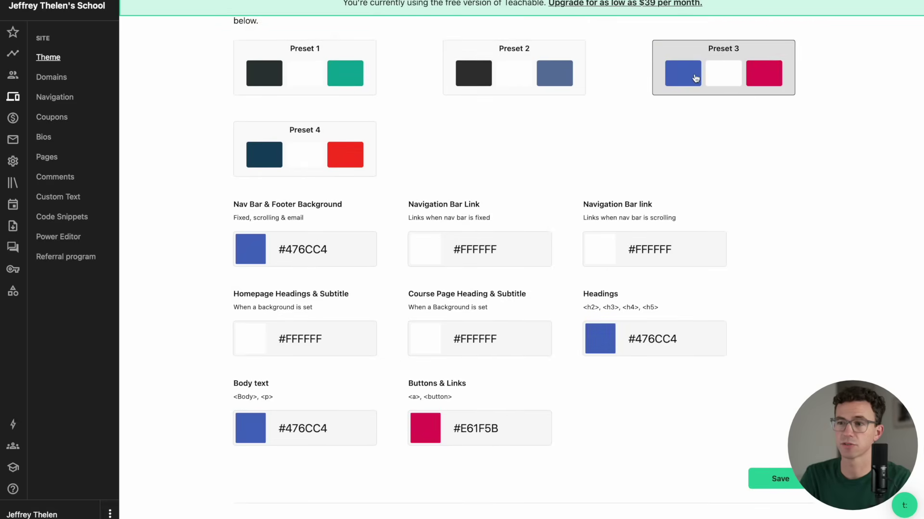
{"action": "left_click", "coordinate": [770, 480]}
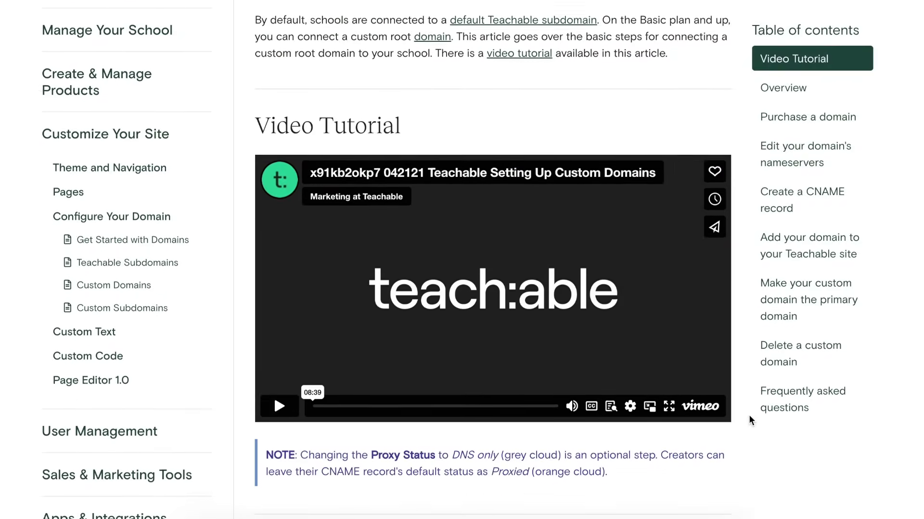
{"action": "scroll", "coordinate": [749, 420], "scroll_direction": "down", "scroll_amount": 9}
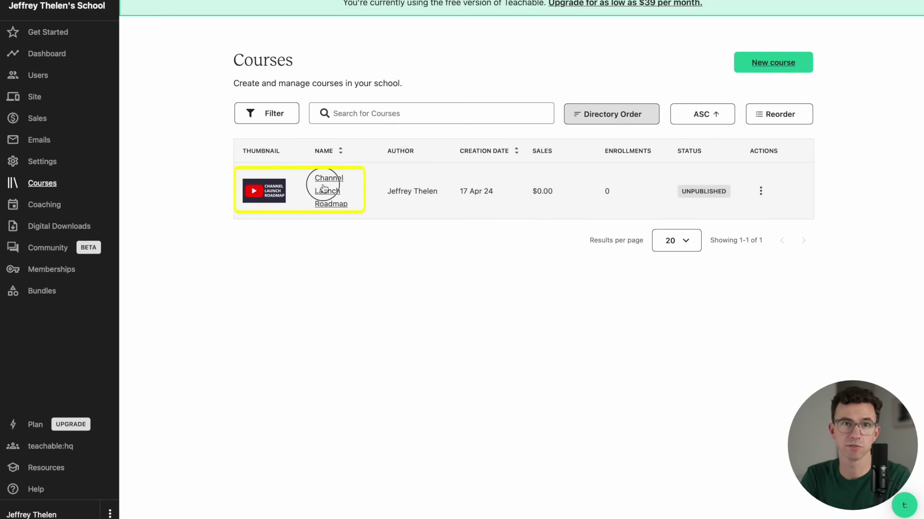
Step: Scroll through the custom domain help article, then open the Channel Launch Roadmap course
{"action": "left_click", "coordinate": [324, 189]}
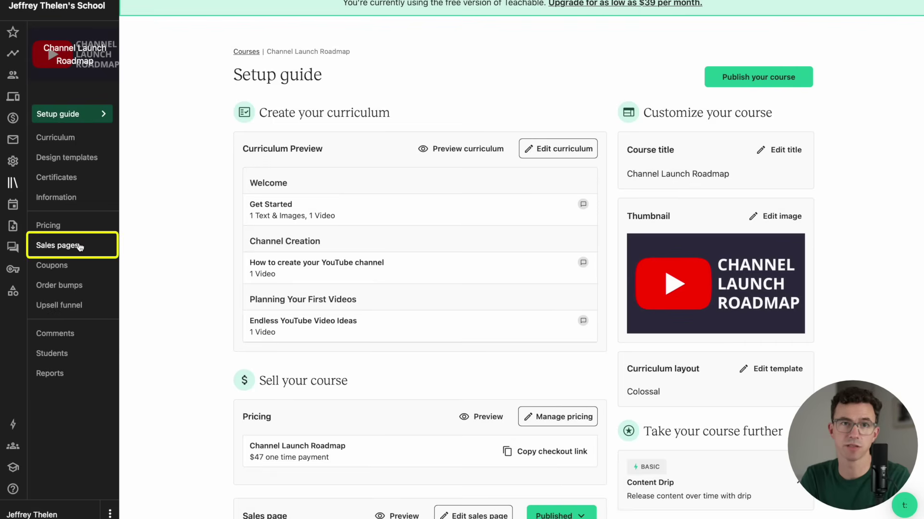
Step: Open the Channel Launch Roadmap sales page in the editor and the Featured Products block options
{"action": "left_click", "coordinate": [72, 245]}
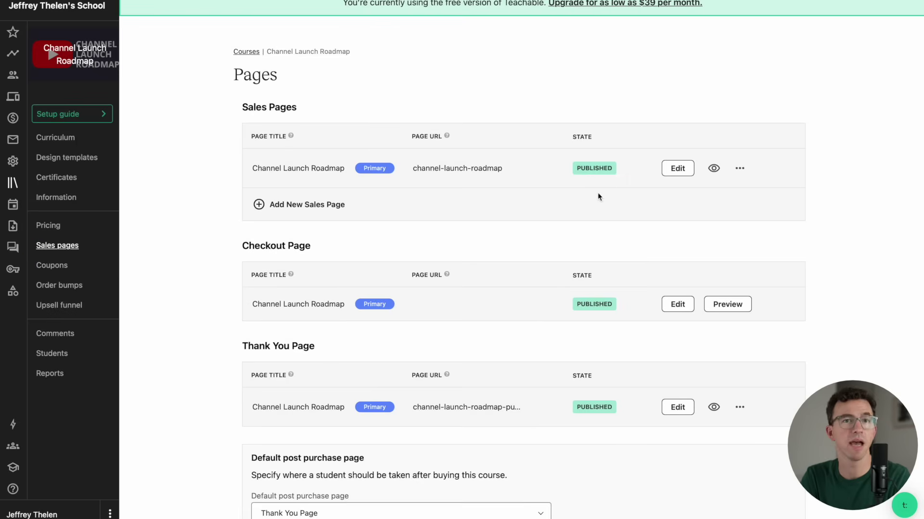
{"action": "left_click", "coordinate": [677, 168]}
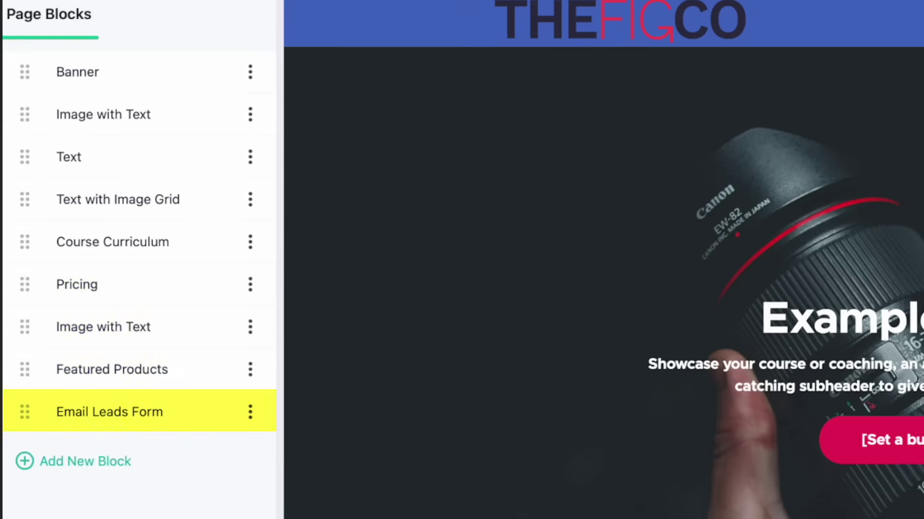
{"action": "left_click", "coordinate": [250, 369]}
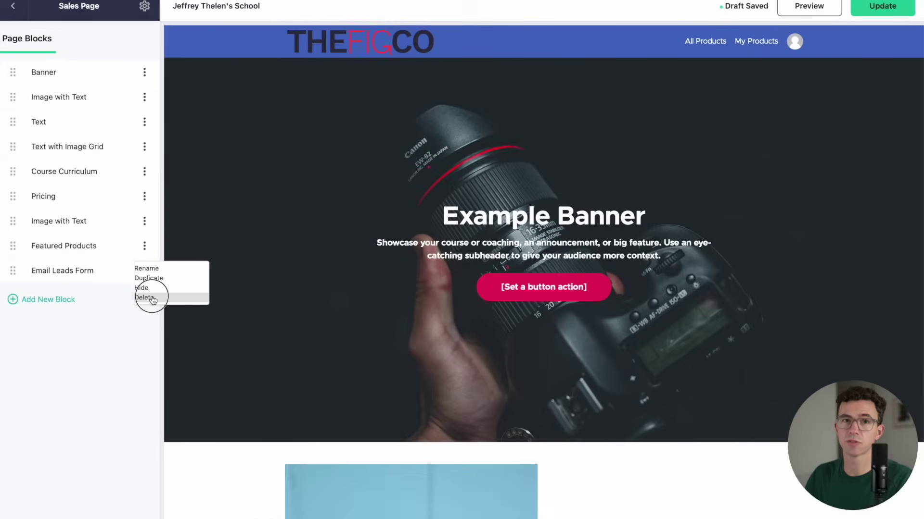
Step: Delete the Featured Products and Email Leads Form blocks from the sales page
{"action": "left_click", "coordinate": [173, 342]}
{"action": "left_click", "coordinate": [486, 295]}
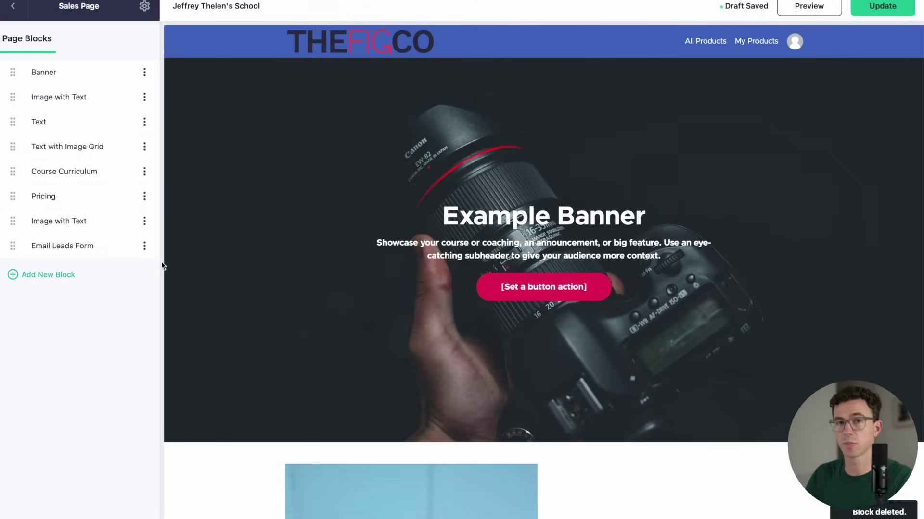
{"action": "left_click", "coordinate": [144, 246]}
{"action": "left_click", "coordinate": [144, 298]}
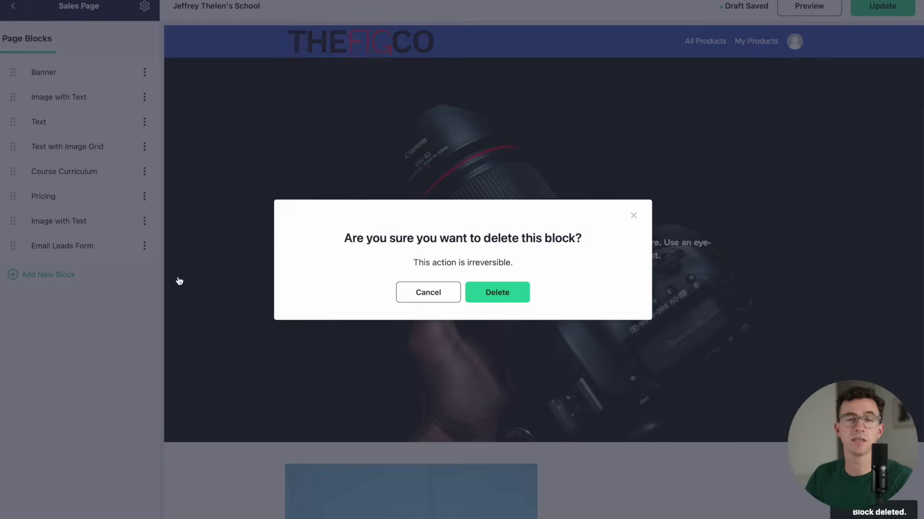
{"action": "left_click", "coordinate": [491, 292]}
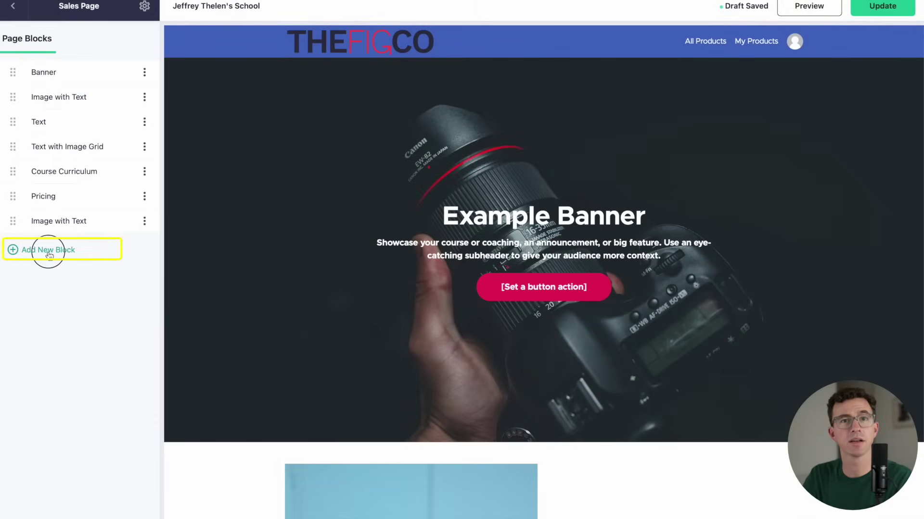
Step: Add a Video block with channel_launch_roadmap.mp4, a new heading and description, placed under Banner
{"action": "left_click", "coordinate": [48, 252]}
{"action": "left_click", "coordinate": [141, 170]}
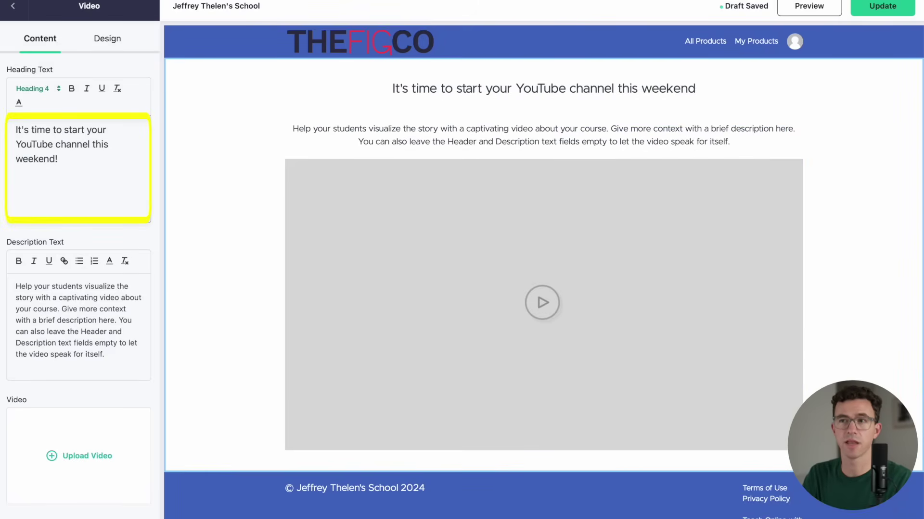
{"action": "type", "text": "!"}
{"action": "triple_click", "coordinate": [37, 287]}
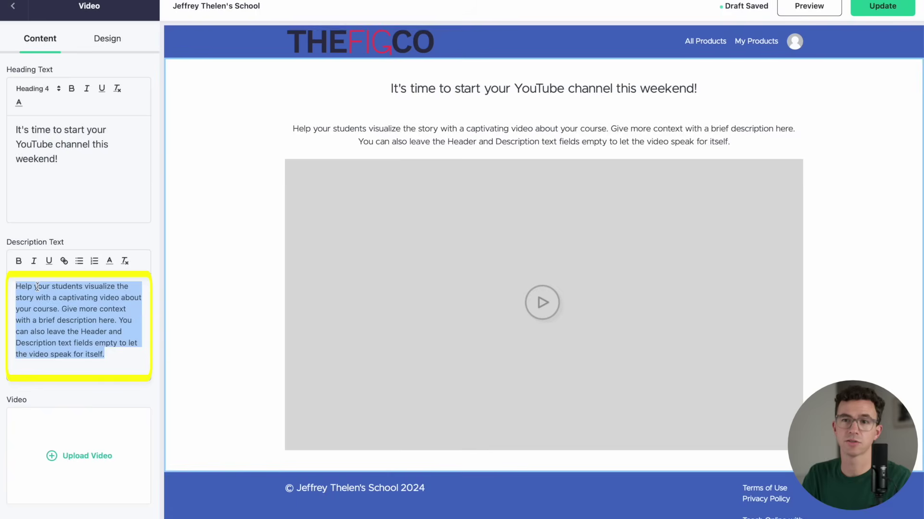
{"action": "type", "text": "No more excuses, let me help you get started"}
{"action": "left_click", "coordinate": [82, 456]}
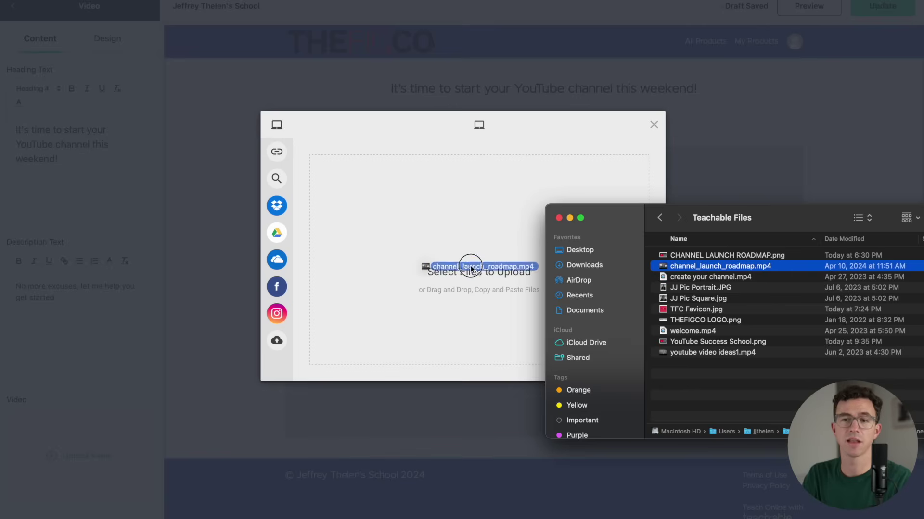
{"action": "left_click_drag", "start_coordinate": [476, 267], "coordinate": [469, 264]}
{"action": "left_click", "coordinate": [628, 368]}
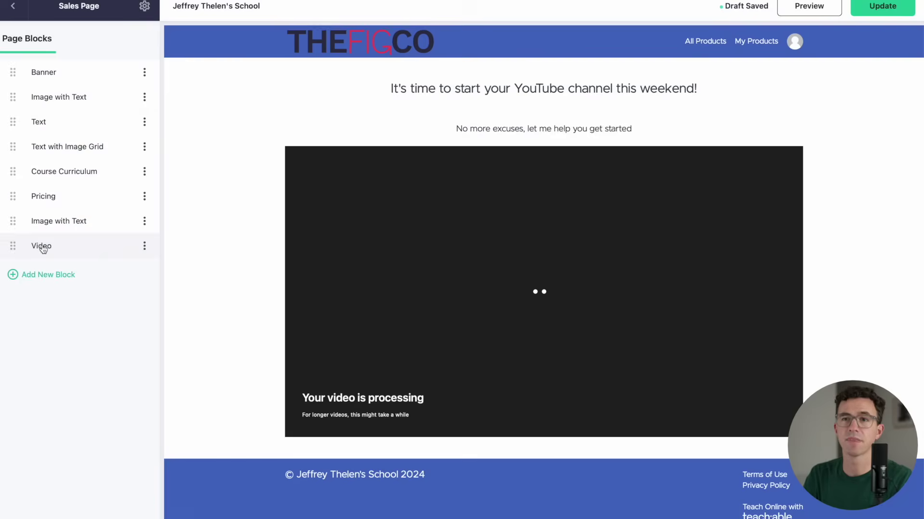
{"action": "left_click_drag", "start_coordinate": [14, 246], "coordinate": [29, 96]}
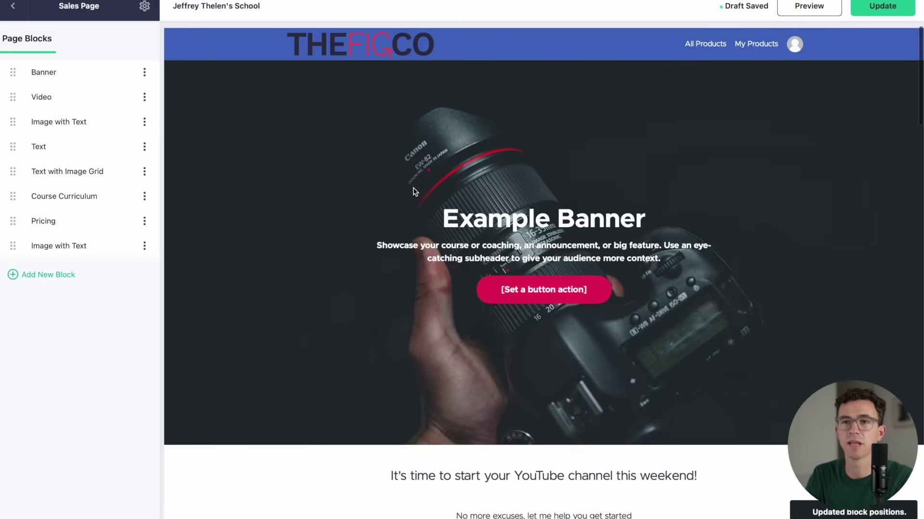
Step: Give the banner a new background photo, the LAUNCH YOUR YOUTUBE CHANNEL heading and new subheading
{"action": "left_click", "coordinate": [449, 215]}
{"action": "left_click", "coordinate": [75, 123]}
{"action": "left_click_drag", "start_coordinate": [741, 255], "coordinate": [470, 252]}
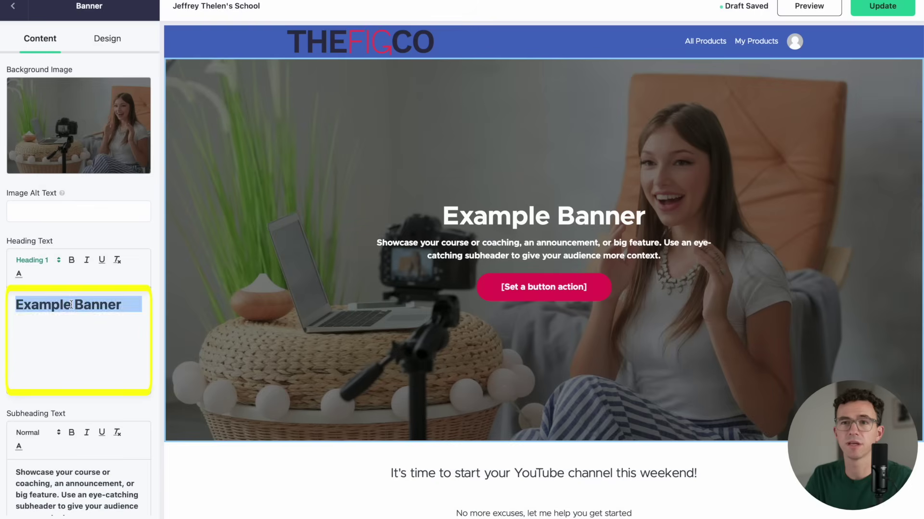
{"action": "type", "text": "LAUNCH YOUR YOUTUBE CHANNEL"}
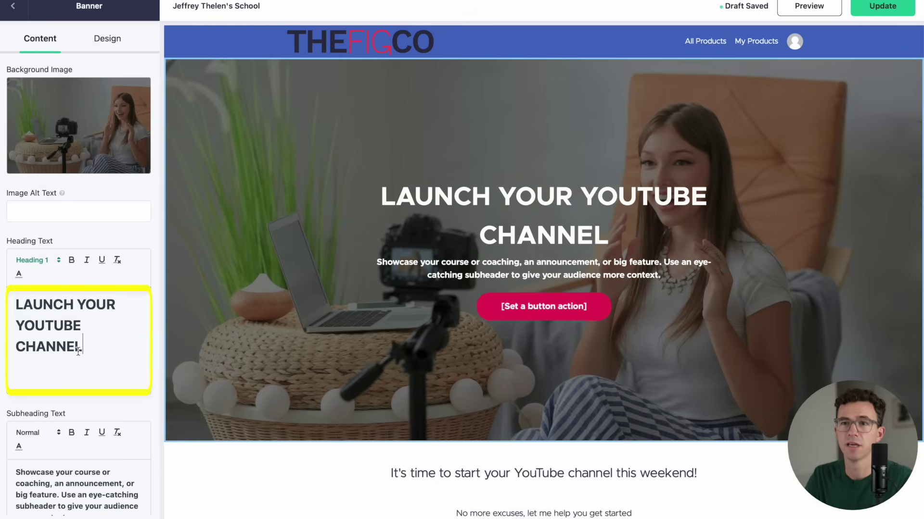
{"action": "scroll", "coordinate": [79, 351], "scroll_direction": "down", "scroll_amount": 3}
{"action": "triple_click", "coordinate": [75, 405]}
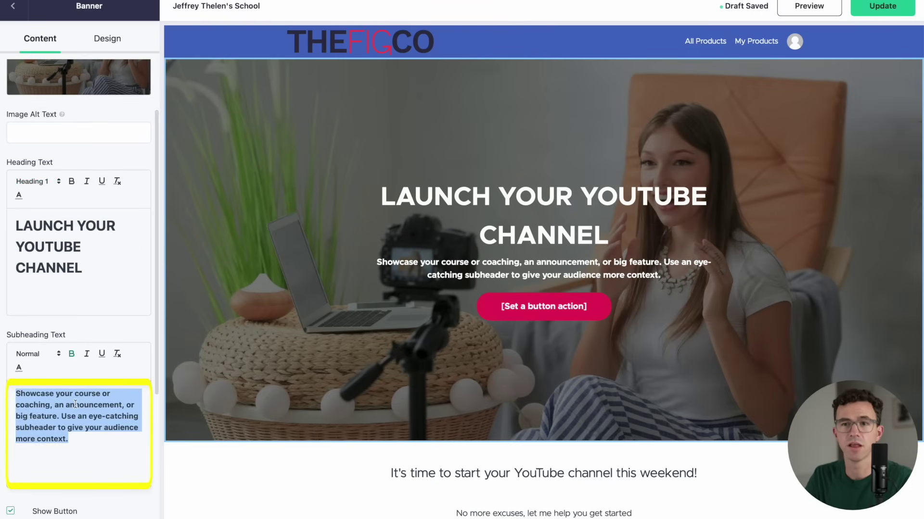
{"action": "type", "text": "Let's work together to get started on YouTube over the next 48 hours"}
Step: Send the banner button to the $47 checkout plan, labelled 'Ready to Launch My Channel!'
{"action": "scroll", "coordinate": [63, 403], "scroll_direction": "down", "scroll_amount": 6}
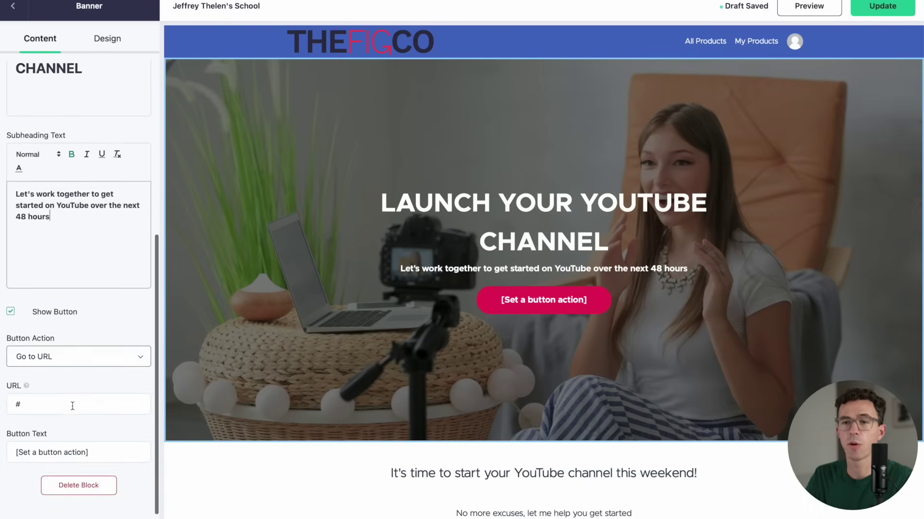
{"action": "left_click", "coordinate": [73, 366]}
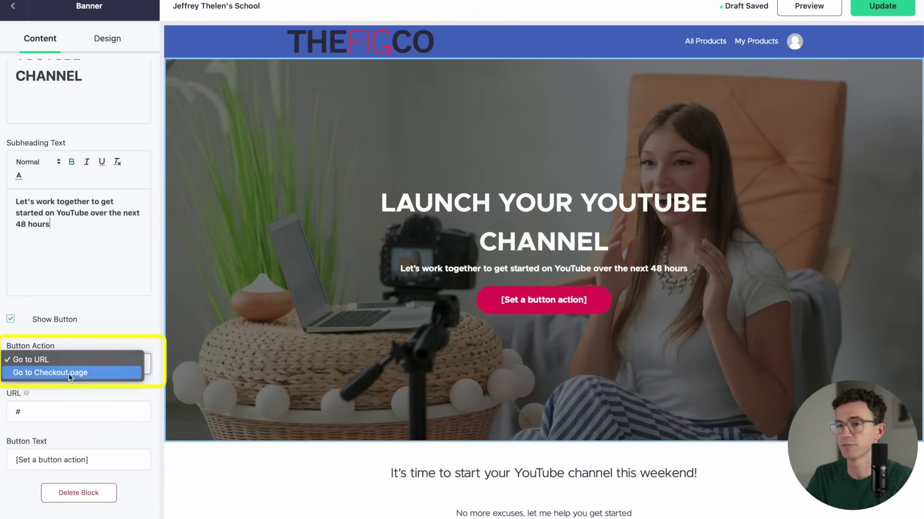
{"action": "left_click", "coordinate": [69, 371]}
{"action": "left_click", "coordinate": [69, 461]}
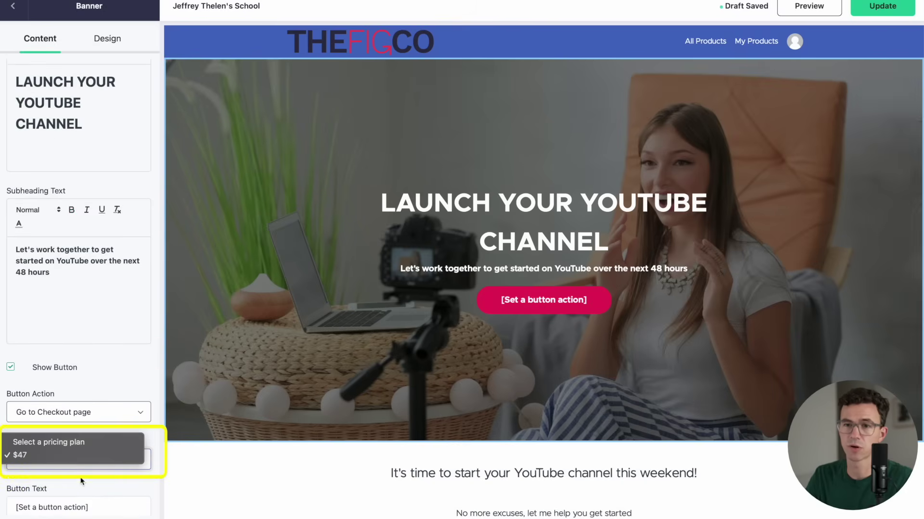
{"action": "left_click", "coordinate": [80, 481]}
{"action": "scroll", "coordinate": [152, 437], "scroll_direction": "down", "scroll_amount": 1}
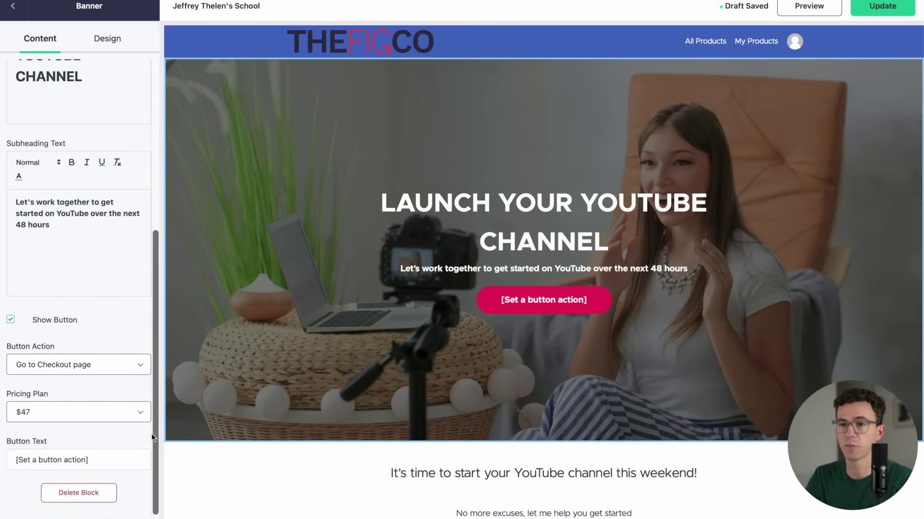
{"action": "triple_click", "coordinate": [78, 460]}
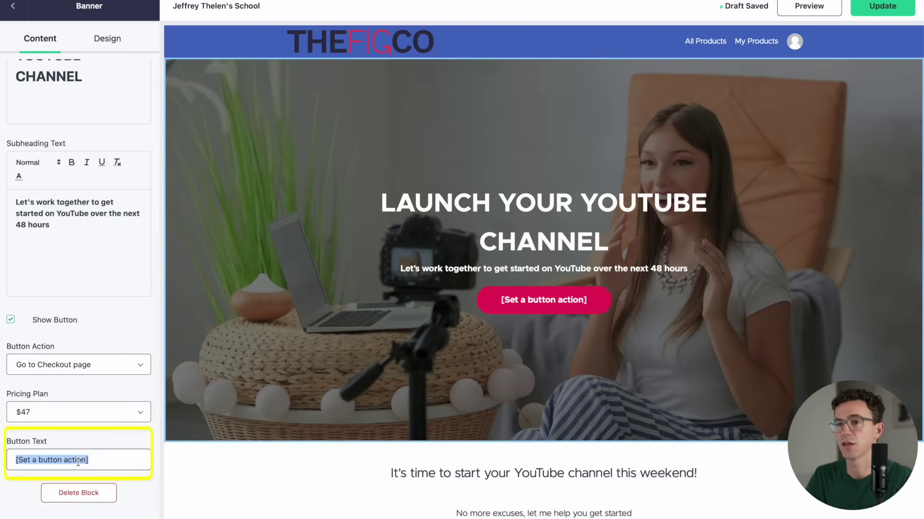
{"action": "type", "text": "Ready to Launch My Channel!"}
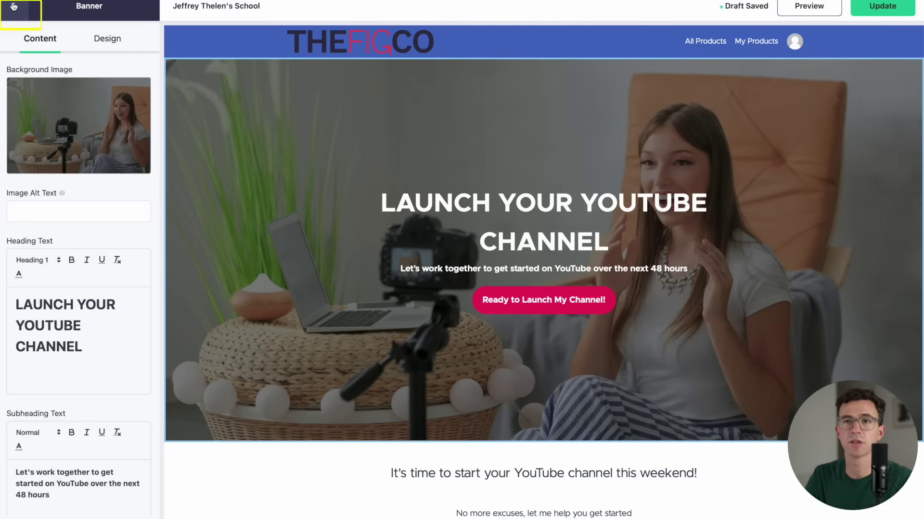
{"action": "left_click", "coordinate": [13, 6]}
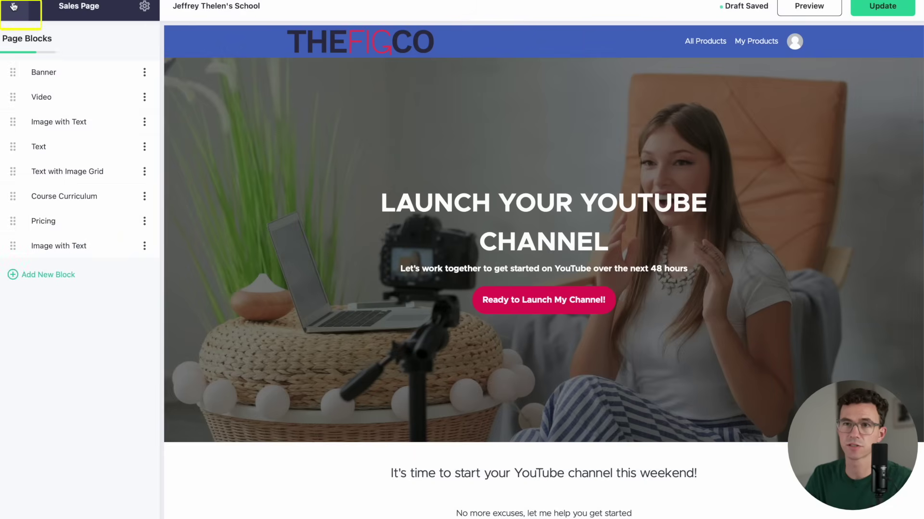
Step: Retitle the Image with Text section "You're ready!" and paste in its new body text
{"action": "scroll", "coordinate": [455, 298], "scroll_direction": "down", "scroll_amount": 15}
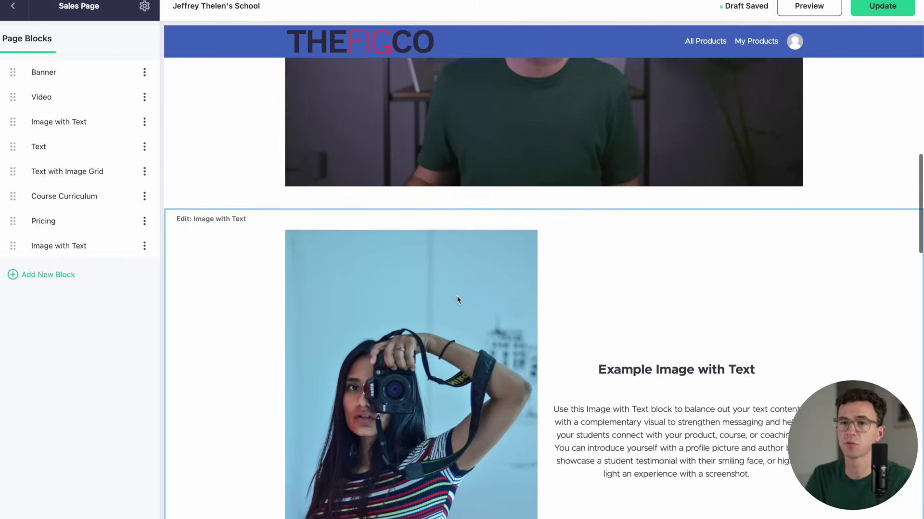
{"action": "left_click", "coordinate": [659, 326]}
{"action": "triple_click", "coordinate": [72, 396]}
{"action": "type", "text": "You're ready!"}
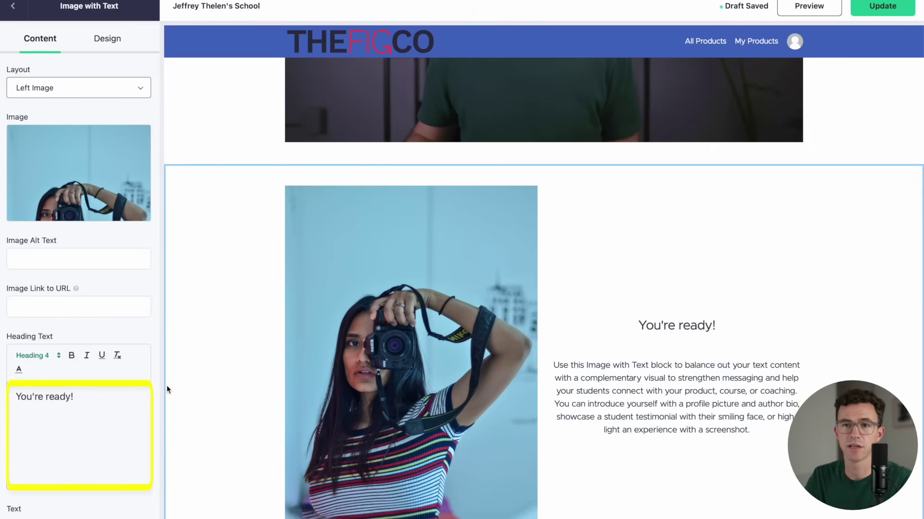
{"action": "scroll", "coordinate": [152, 371], "scroll_direction": "down", "scroll_amount": 4}
{"action": "triple_click", "coordinate": [81, 401]}
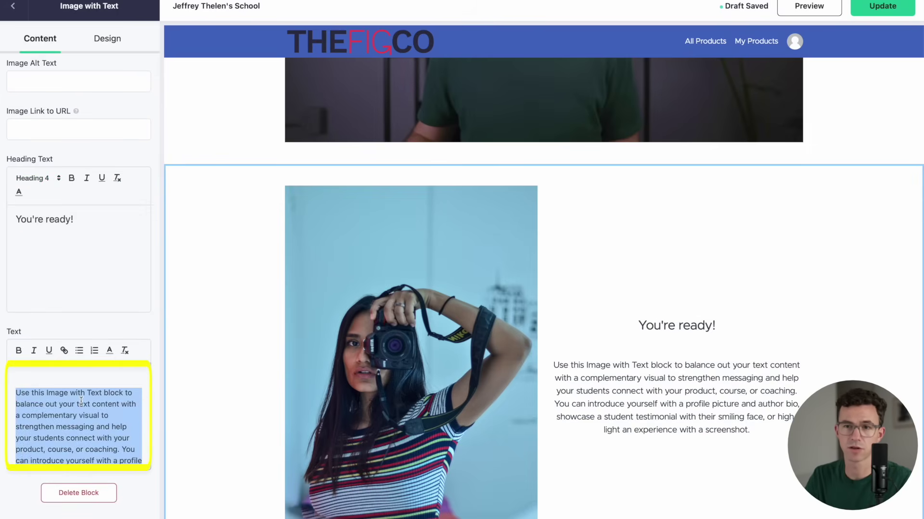
{"action": "type", "text": "You won't be doing this on your own. We've helped hundreds of students plan out the successful launch of their YouTube channel. Our proven process will help you be ready to record your first videos in 48 hours."}
{"action": "left_click", "coordinate": [13, 6]}
Step: Replace the Text block's content with the pasted What You'll Learn list
{"action": "left_click", "coordinate": [65, 152]}
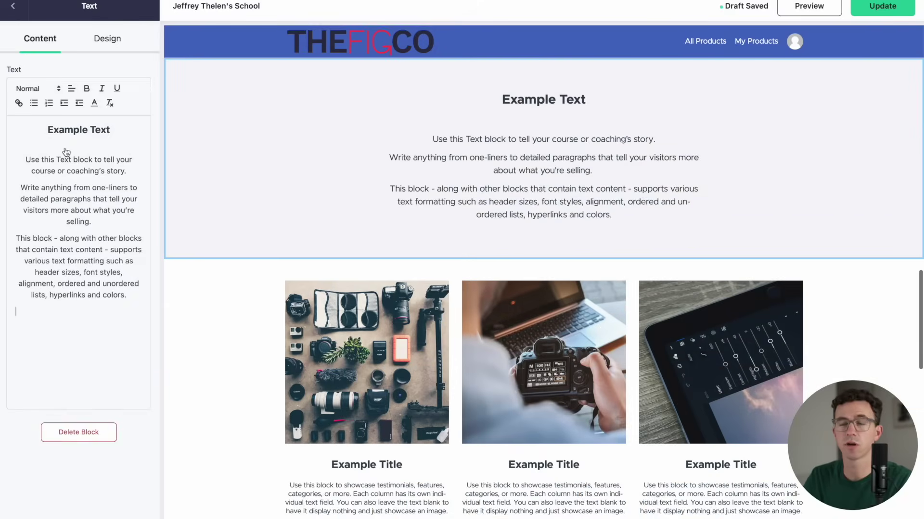
{"action": "left_click", "coordinate": [112, 131]}
{"action": "key", "text": "ctrl+a"}
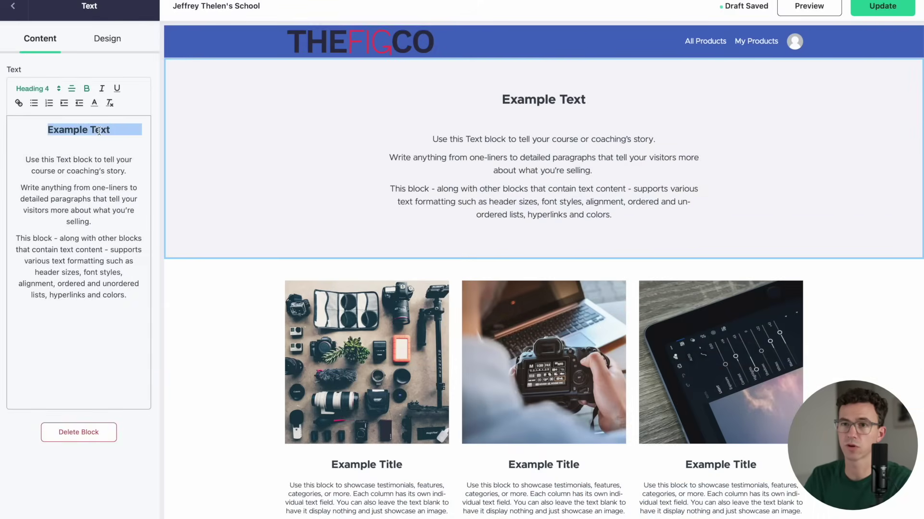
{"action": "type", "text": "What You'll Learn Choose your niche. Choose channel name. Create your channel. Unending list of video ideas. Mobile phone recording tips"}
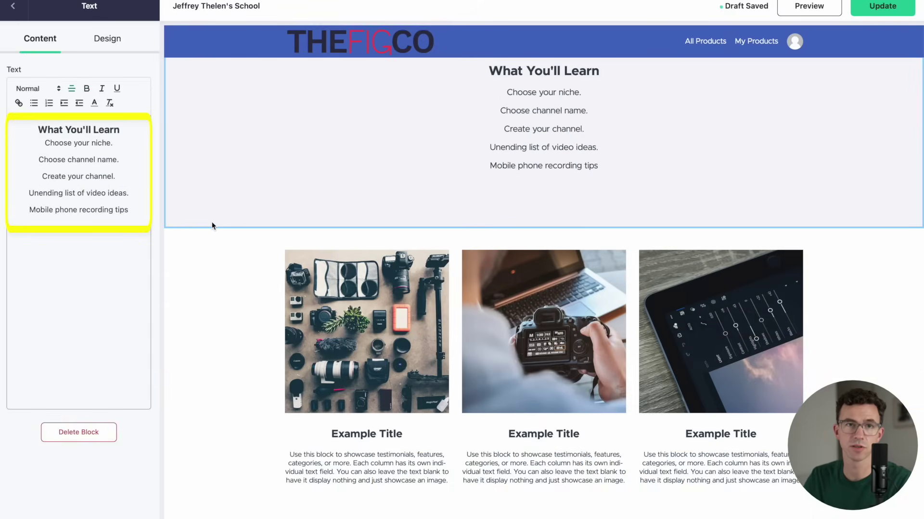
{"action": "scroll", "coordinate": [339, 359], "scroll_direction": "down", "scroll_amount": 2}
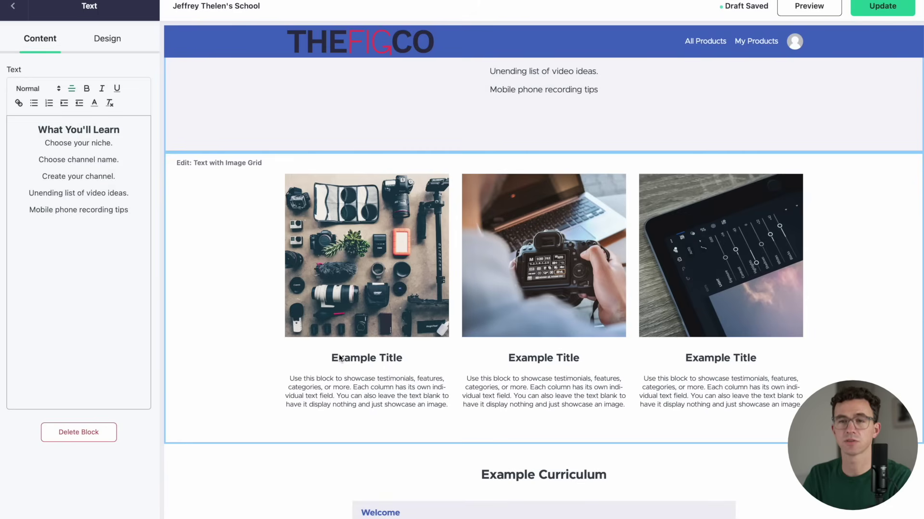
Step: Retitle the image grid's first column 'Gear' and paste in its new description
{"action": "left_click", "coordinate": [339, 358]}
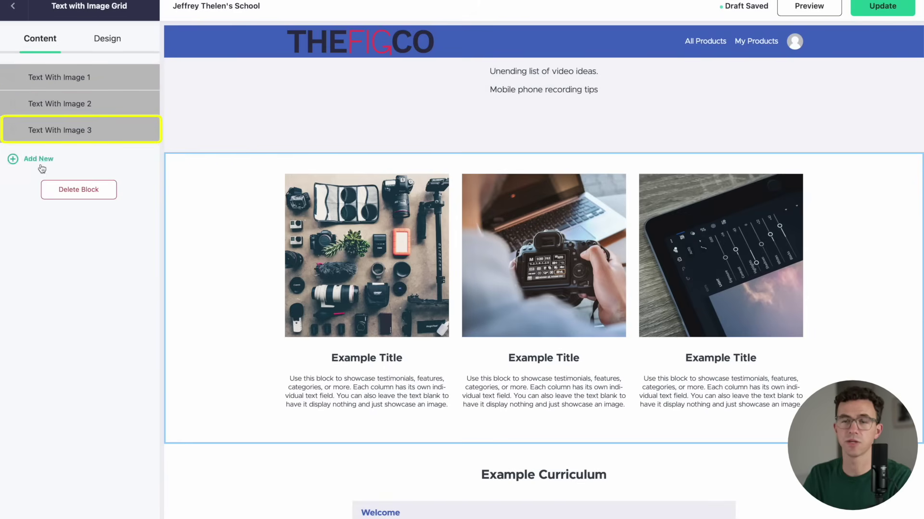
{"action": "left_click", "coordinate": [88, 80]}
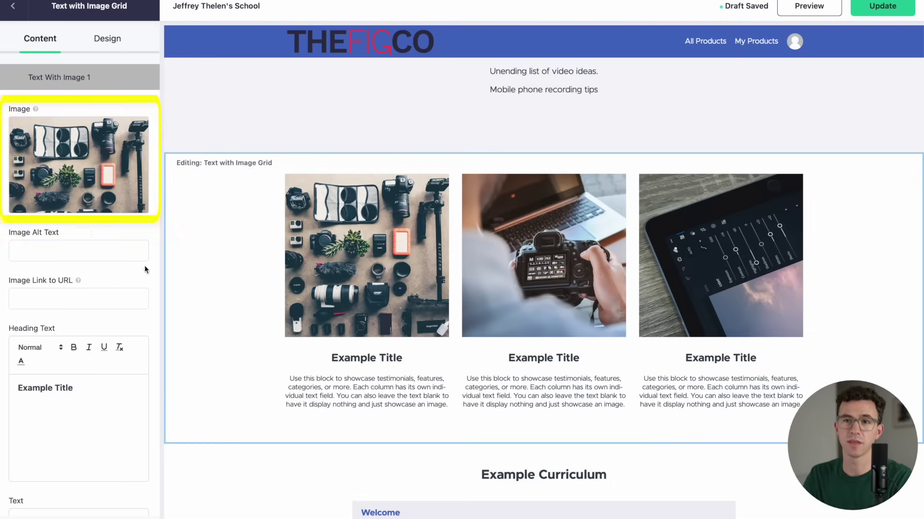
{"action": "triple_click", "coordinate": [64, 391]}
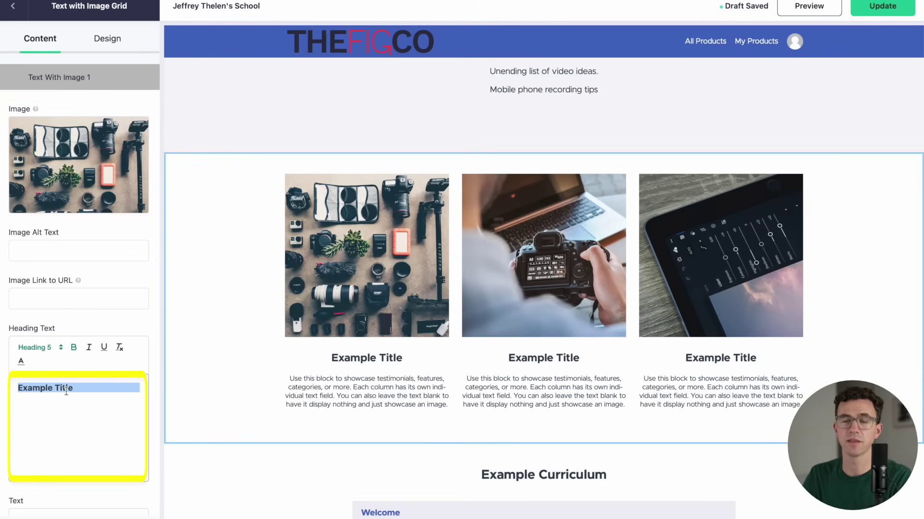
{"action": "type", "text": "Gear"}
{"action": "scroll", "coordinate": [80, 289], "scroll_direction": "down", "scroll_amount": 3}
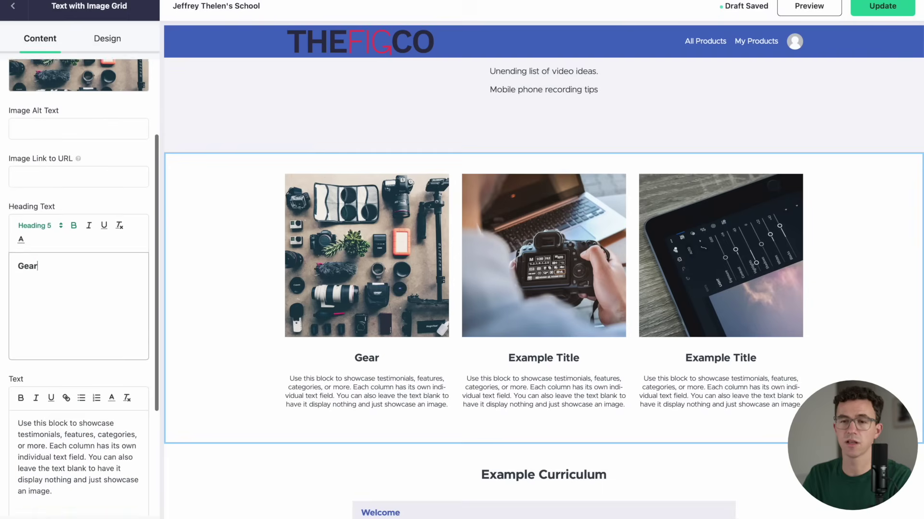
{"action": "triple_click", "coordinate": [35, 409]}
{"action": "type", "text": "Don't worry, you can record with your cell phone! No need for any of this."}
{"action": "scroll", "coordinate": [23, 126], "scroll_direction": "down", "scroll_amount": 3}
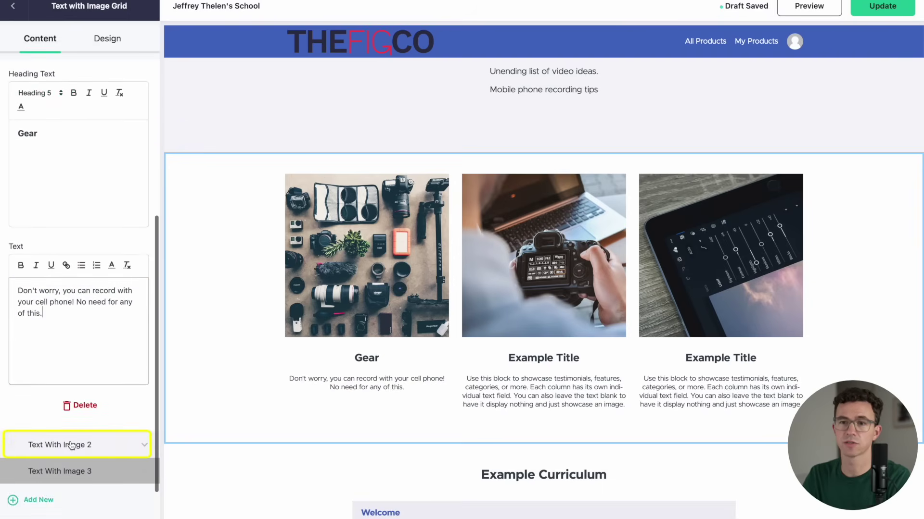
Step: Retitle the second column 'Camera settings' with a description about using the correct settings
{"action": "left_click", "coordinate": [72, 443]}
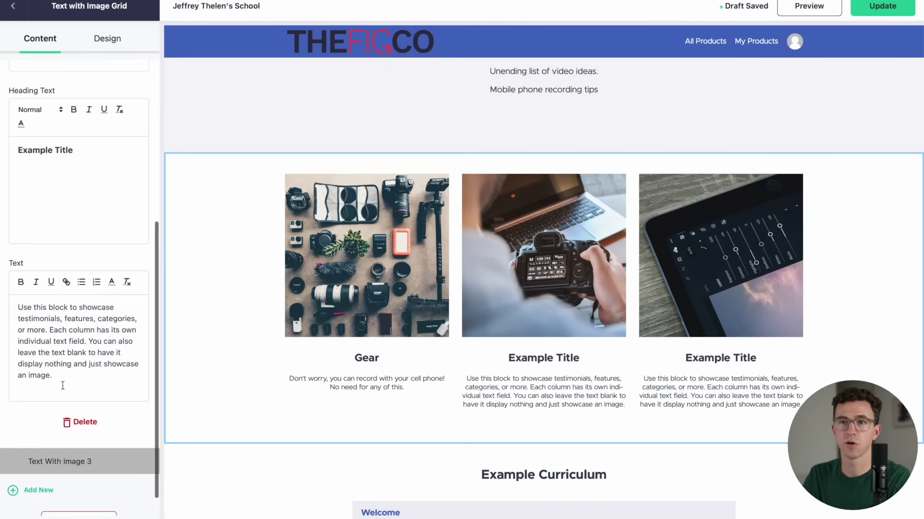
{"action": "triple_click", "coordinate": [75, 152]}
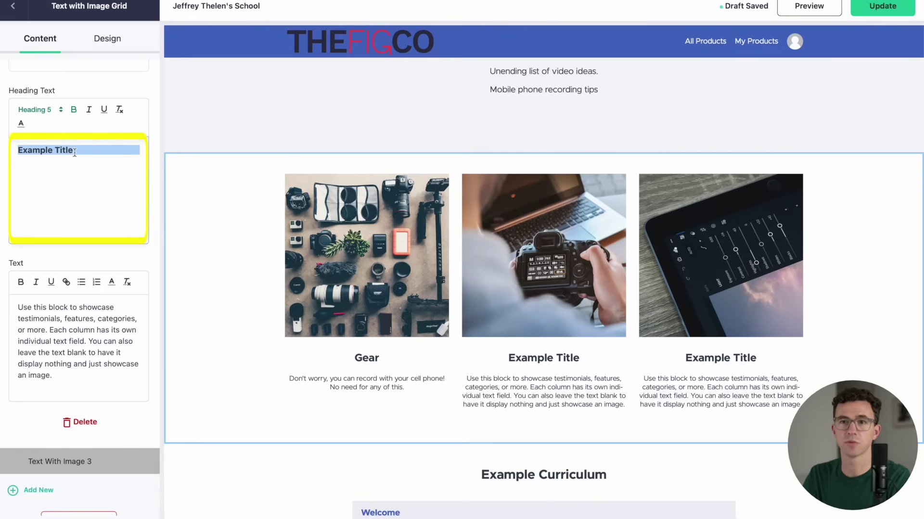
{"action": "type", "text": "Camera settings"}
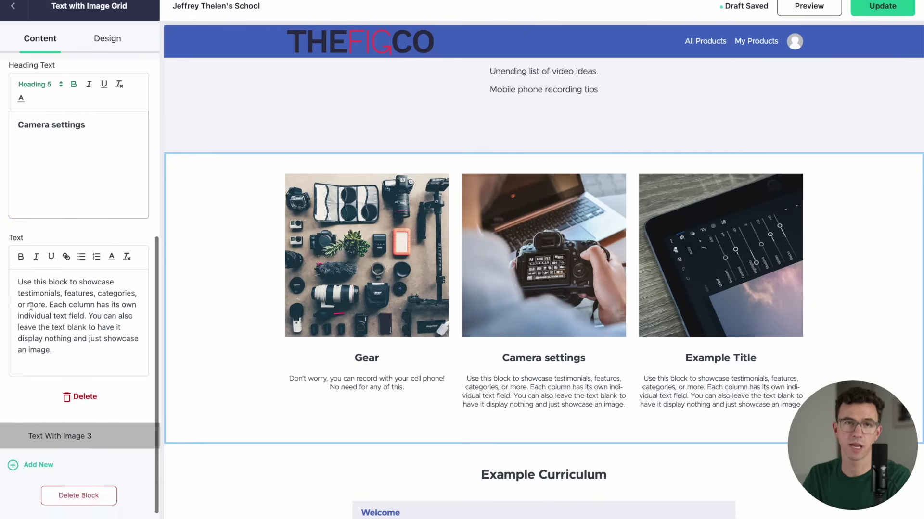
{"action": "triple_click", "coordinate": [77, 332]}
{"action": "type", "text": "How to get the most out of the phone or camera you have by using the correct settings."}
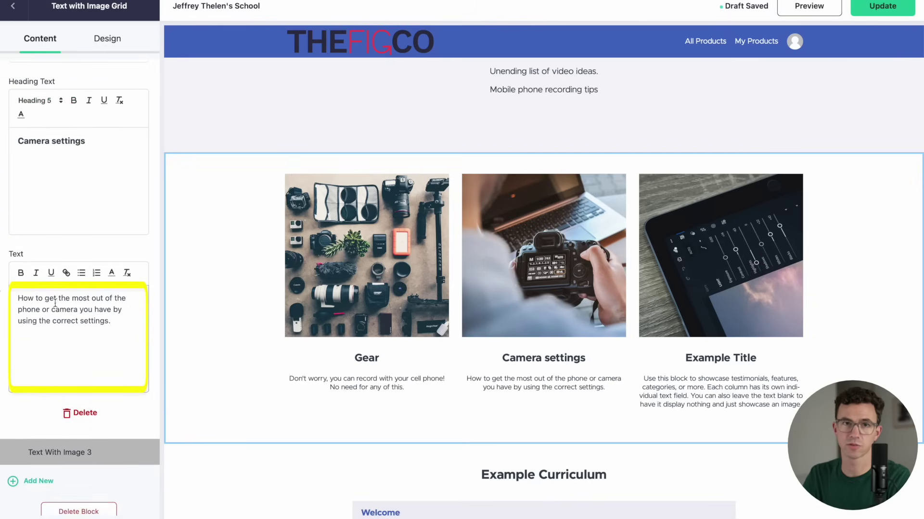
Step: Retitle the third column 'Editing' with a description about easy beginner editing apps
{"action": "scroll", "coordinate": [68, 375], "scroll_direction": "down", "scroll_amount": 1}
{"action": "left_click", "coordinate": [80, 436]}
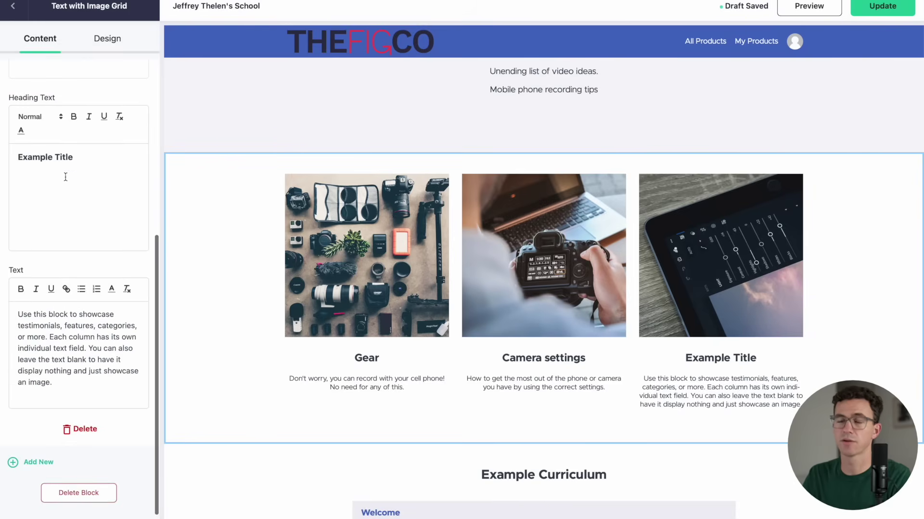
{"action": "triple_click", "coordinate": [63, 157]}
{"action": "type", "text": "Editing"}
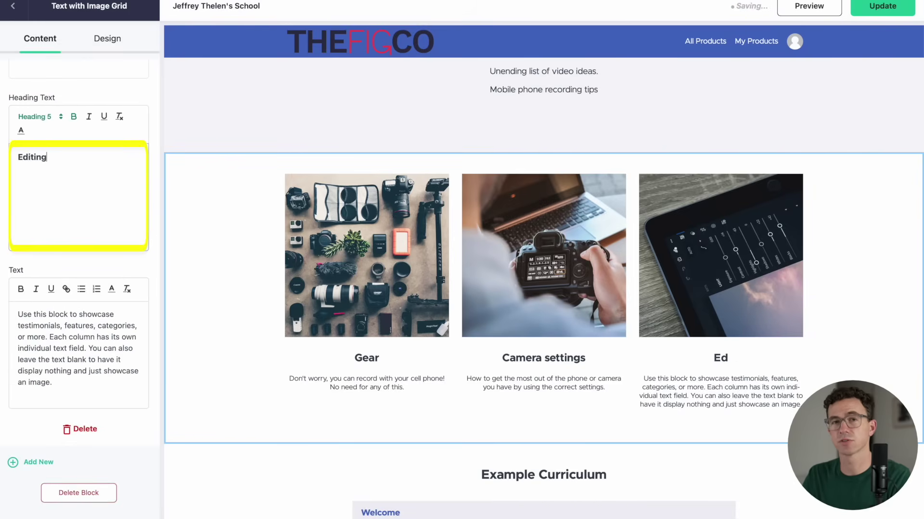
{"action": "triple_click", "coordinate": [77, 336]}
{"action": "type", "text": "Editing is easy. Don't fear editing your video. We'll show you the best beginner apps to edit your first videos."}
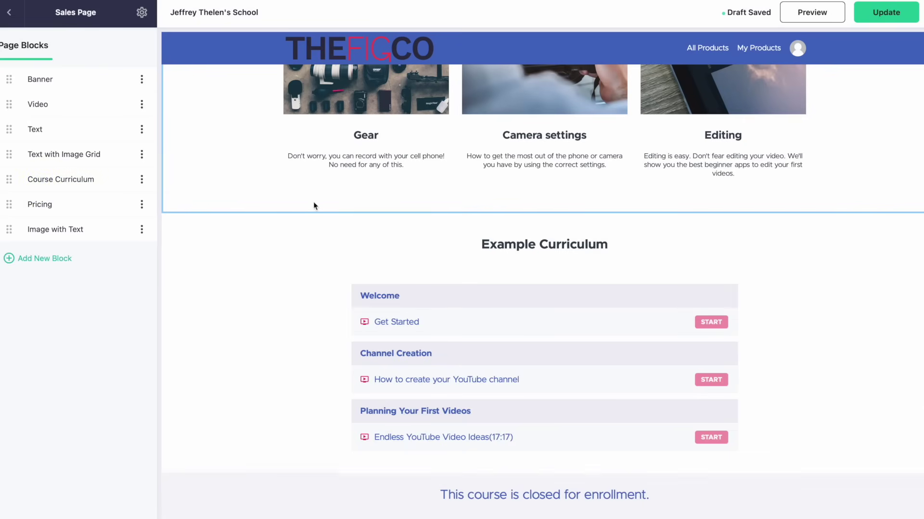
Step: Shorten the Course Curriculum block heading to 'Curriculum'
{"action": "left_click", "coordinate": [59, 181]}
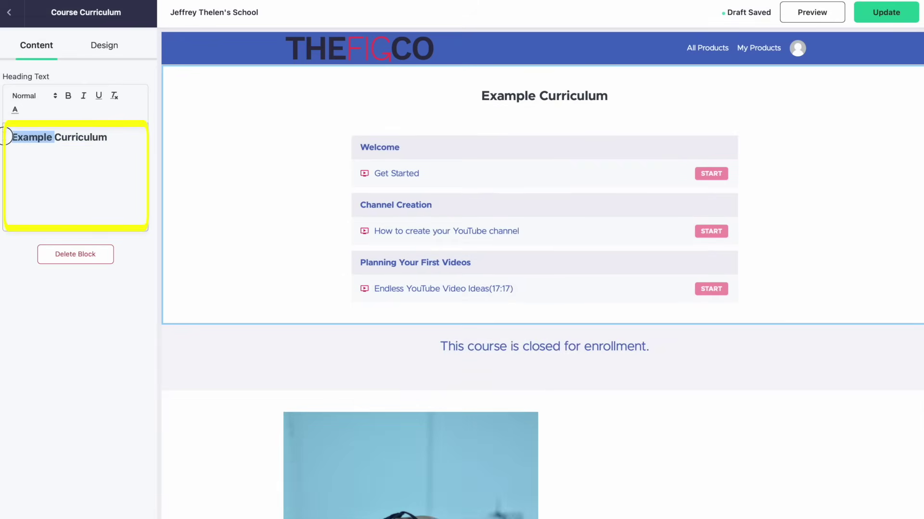
{"action": "key", "text": "BackSpace"}
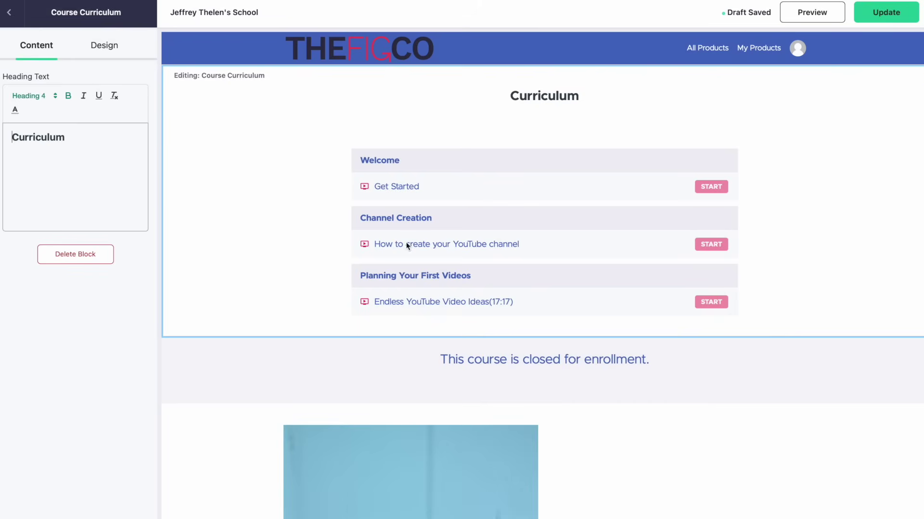
{"action": "left_click", "coordinate": [295, 251]}
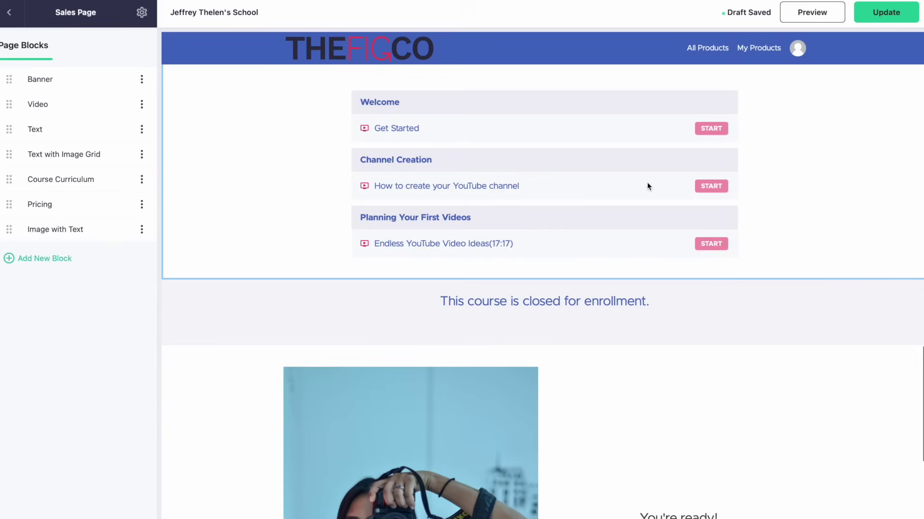
Step: Attach the $47 Channel Launch Roadmap plan to Pricing with a 'Ready to Launch My Channel' button
{"action": "left_click", "coordinate": [475, 339]}
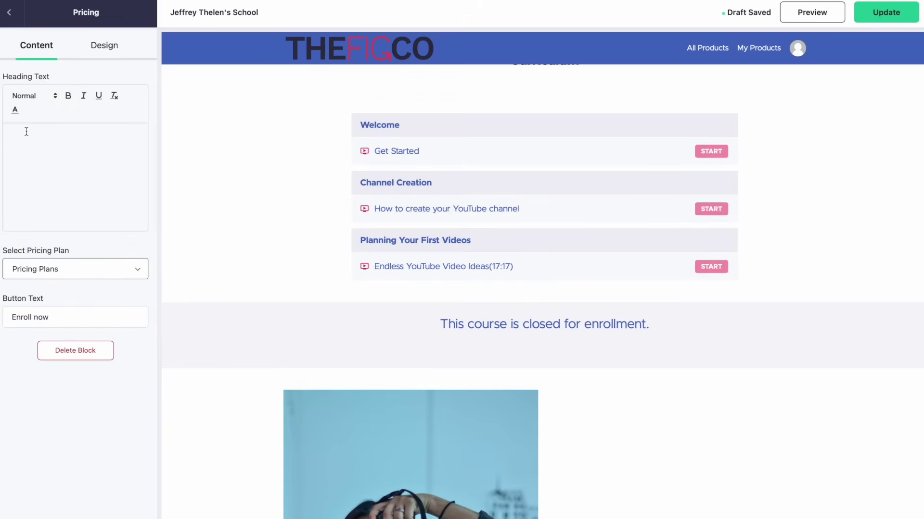
{"action": "left_click", "coordinate": [74, 278]}
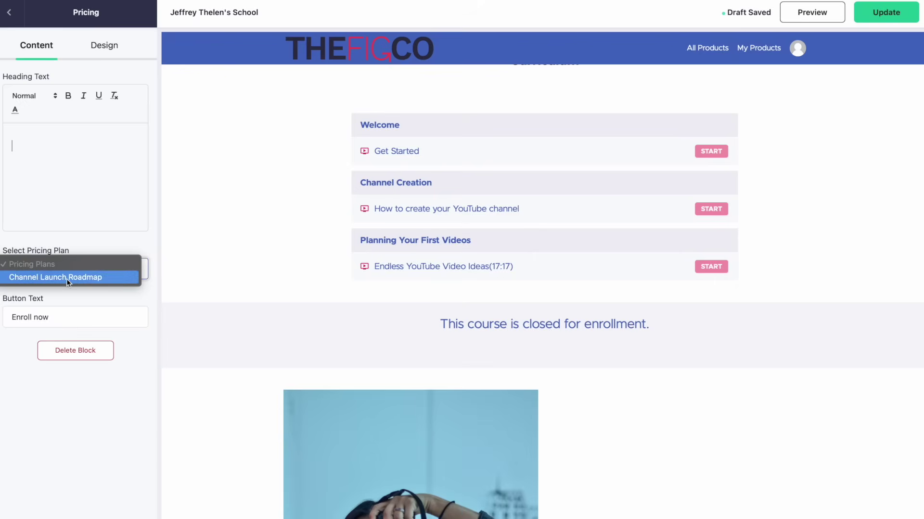
{"action": "left_click", "coordinate": [66, 278]}
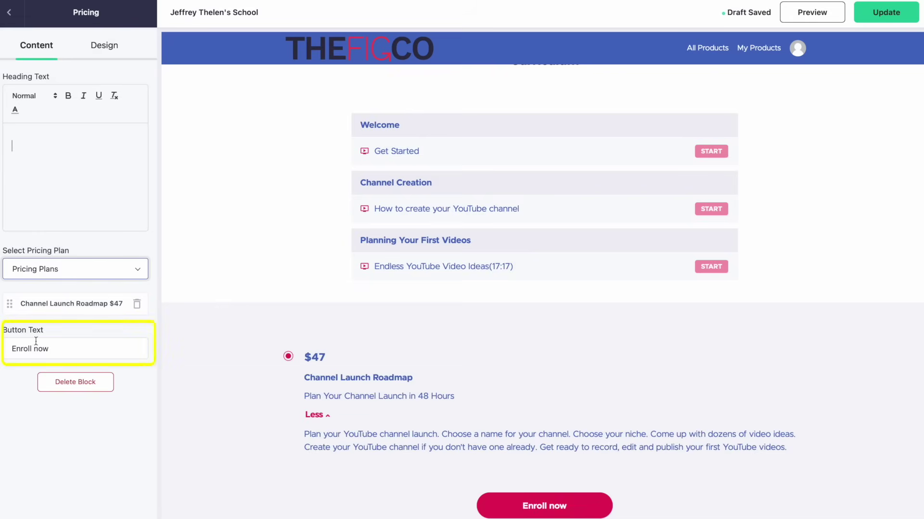
{"action": "triple_click", "coordinate": [55, 347]}
{"action": "type", "text": "Ready to Launch My Channel"}
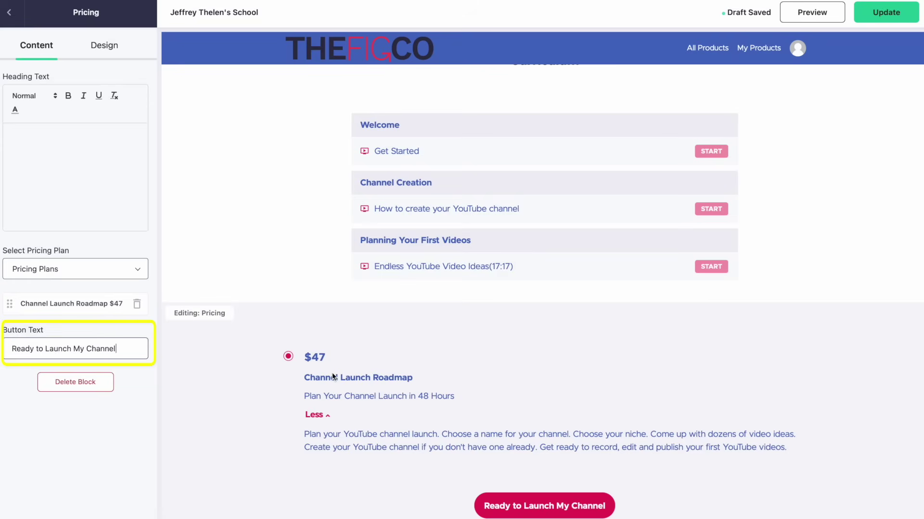
{"action": "left_click", "coordinate": [9, 12]}
Step: Delete the Image with Text block from the sales page
{"action": "scroll", "coordinate": [342, 347], "scroll_direction": "down", "scroll_amount": 3}
{"action": "scroll", "coordinate": [342, 351], "scroll_direction": "down", "scroll_amount": 5}
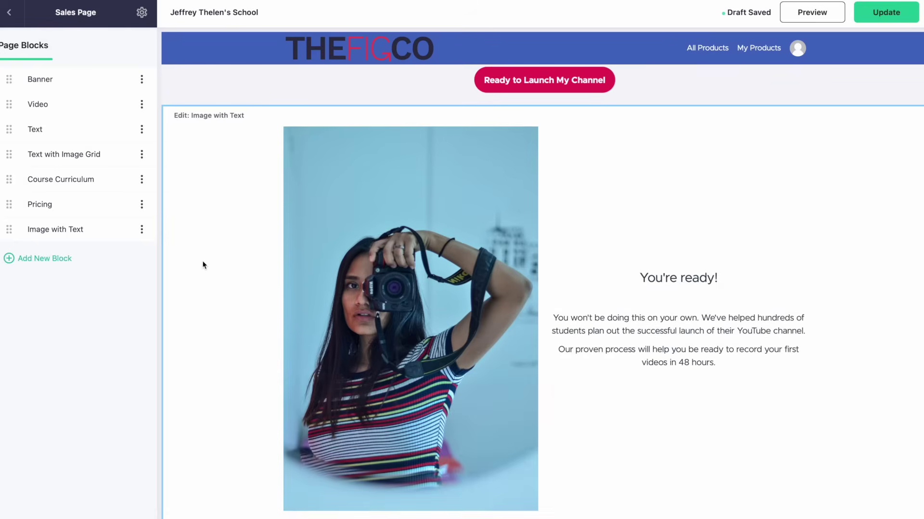
{"action": "left_click", "coordinate": [142, 230]}
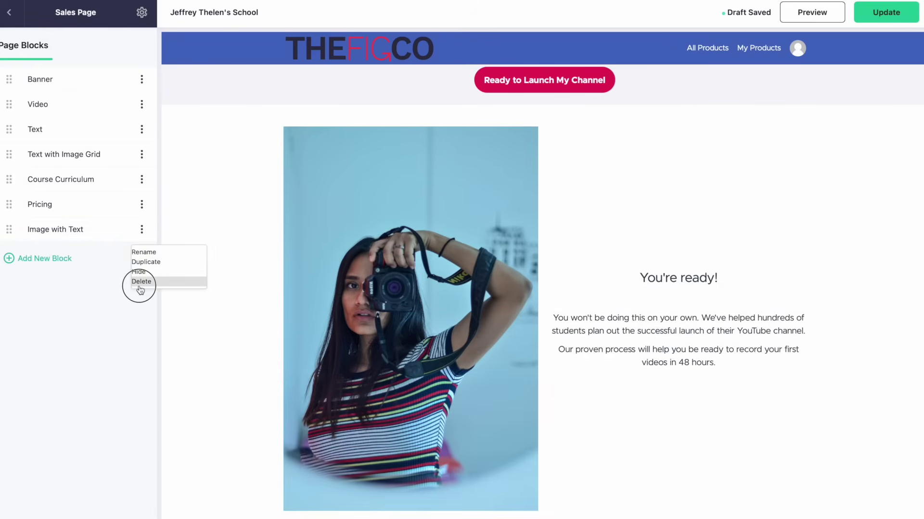
{"action": "left_click", "coordinate": [138, 284]}
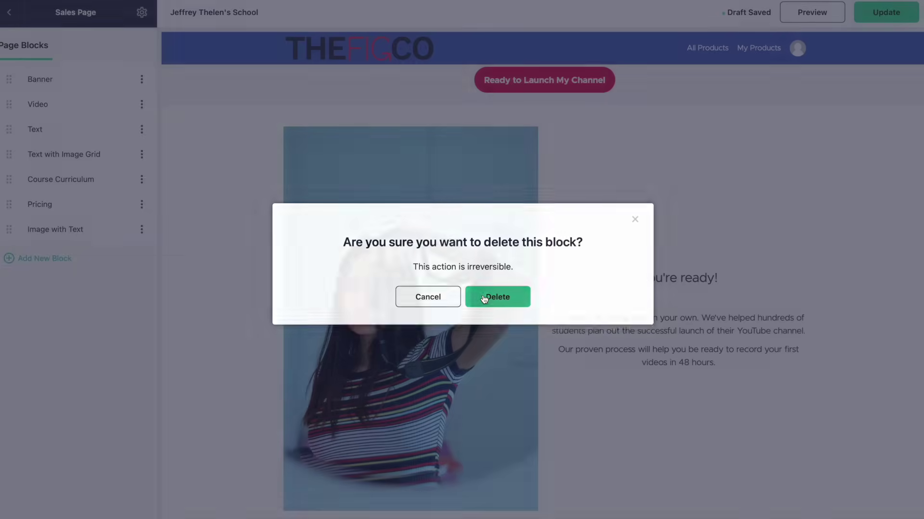
{"action": "left_click", "coordinate": [484, 297]}
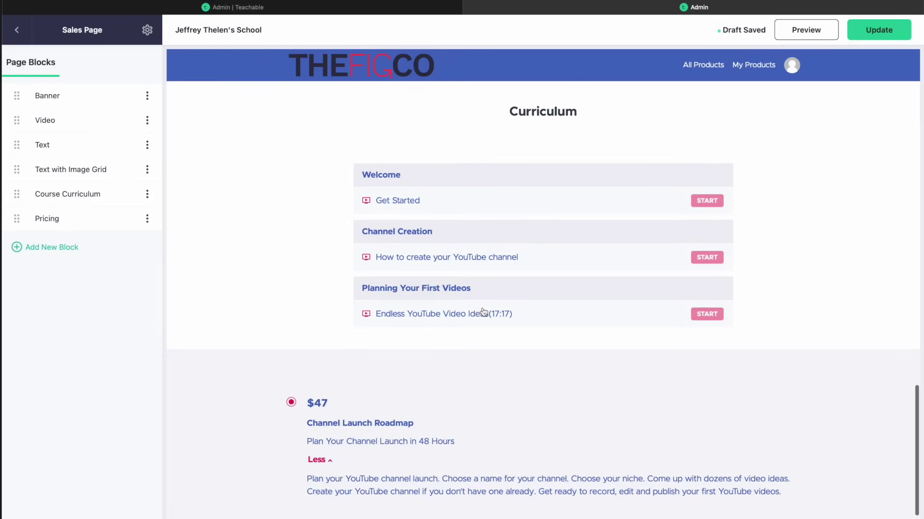
Step: Save the sales page with Update and return to the course's Pages overview
{"action": "scroll", "coordinate": [484, 299], "scroll_direction": "up", "scroll_amount": 15}
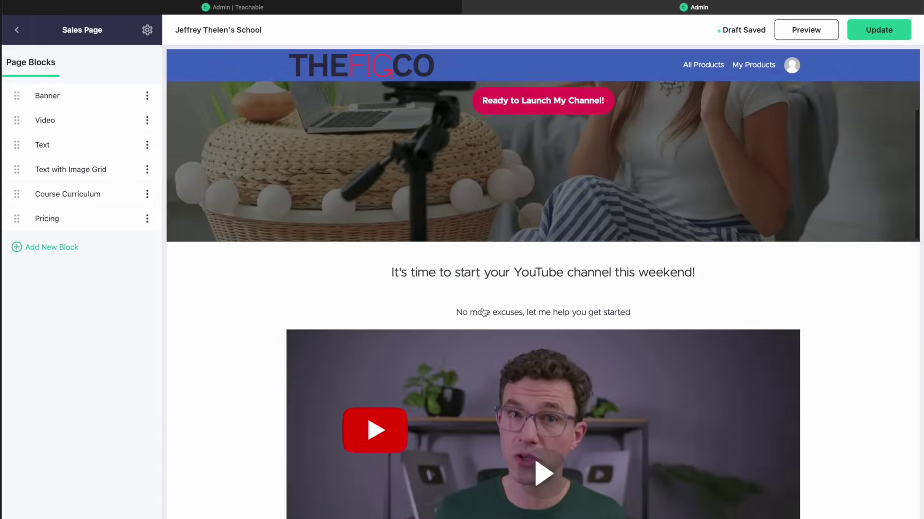
{"action": "scroll", "coordinate": [484, 312], "scroll_direction": "up", "scroll_amount": 5}
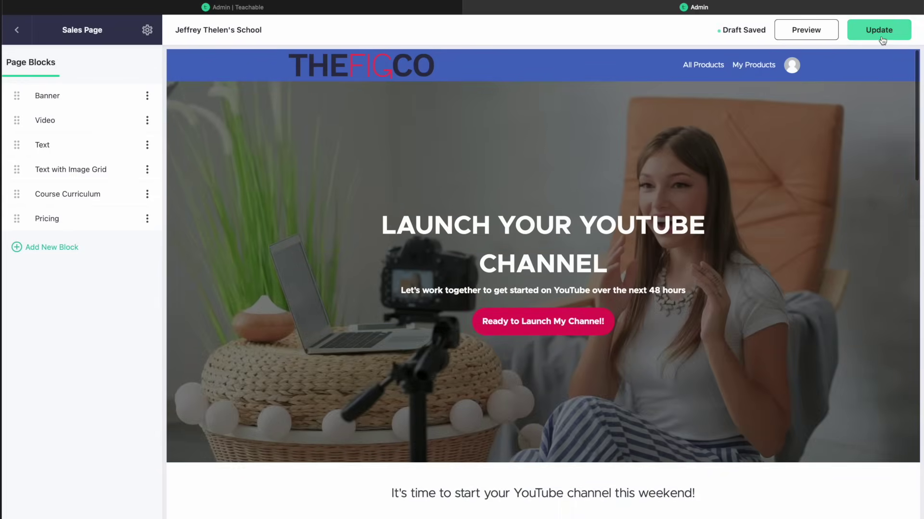
{"action": "left_click", "coordinate": [879, 30]}
{"action": "left_click", "coordinate": [319, 8]}
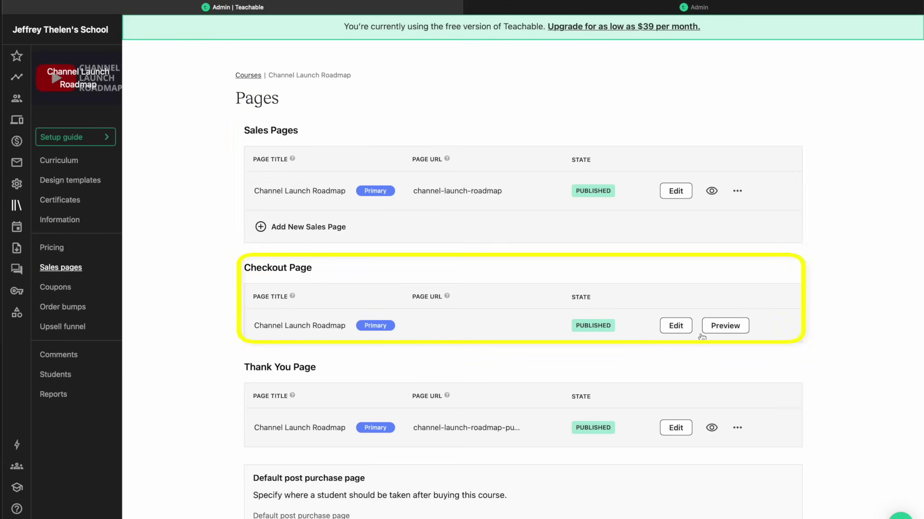
Step: Set the checkout testimonials heading to 'See what our students have to say'
{"action": "left_click", "coordinate": [675, 326]}
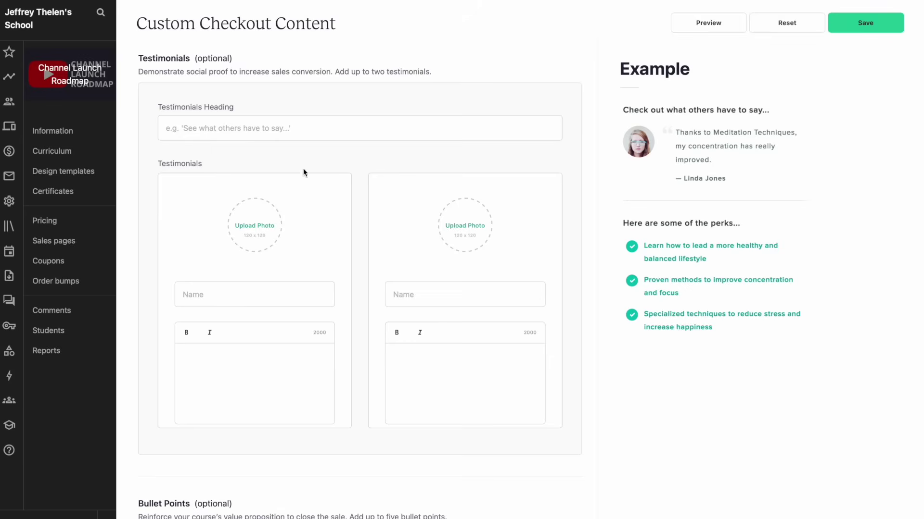
{"action": "left_click", "coordinate": [305, 128]}
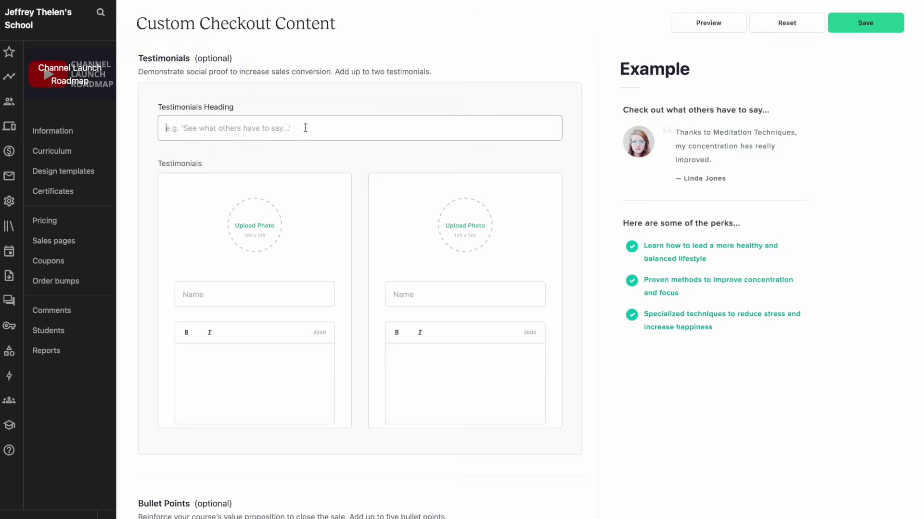
{"action": "type", "text": "See w"}
{"action": "key", "text": "BackSpace"}
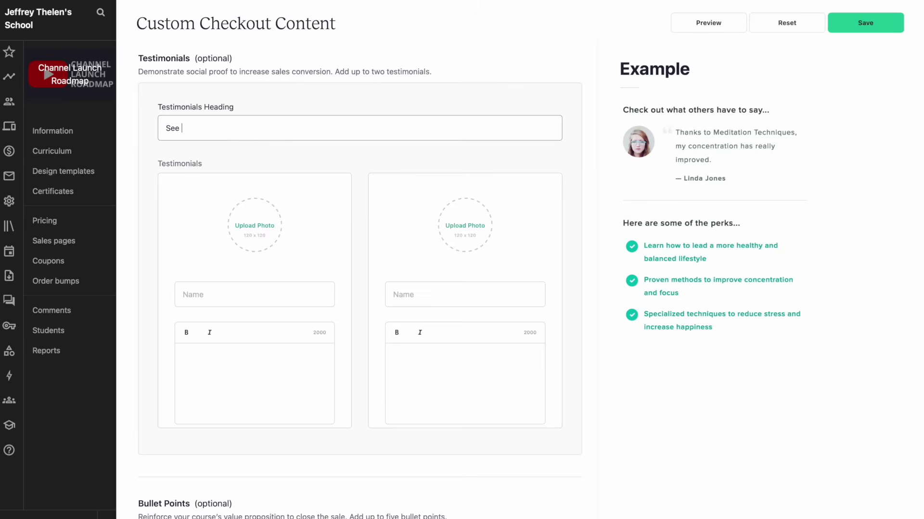
{"action": "type", "text": "what our students have to say"}
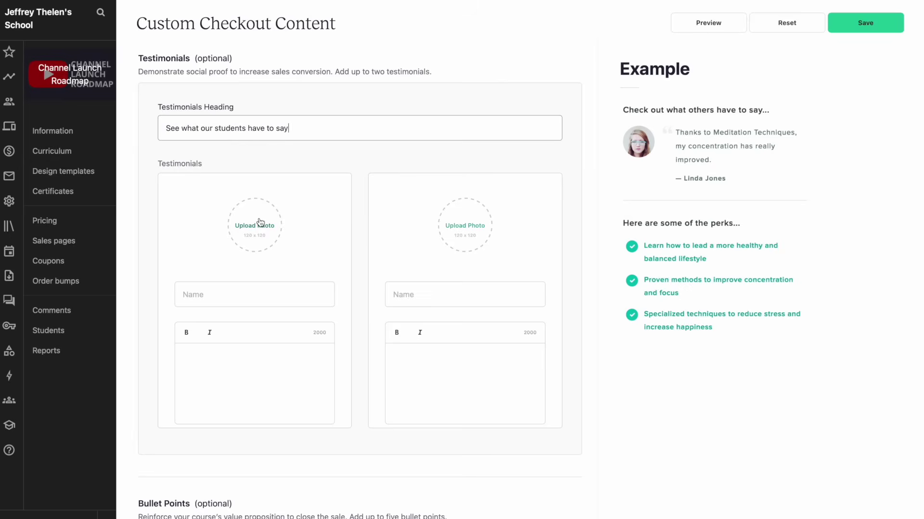
Step: Upload the square portrait image as the first testimonial's photo
{"action": "left_click", "coordinate": [260, 222]}
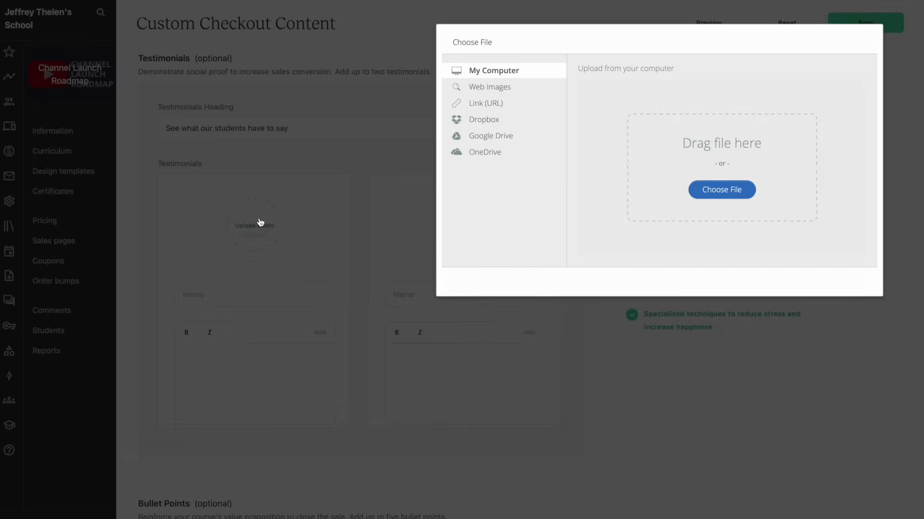
{"action": "left_click", "coordinate": [716, 190]}
{"action": "left_click", "coordinate": [398, 327]}
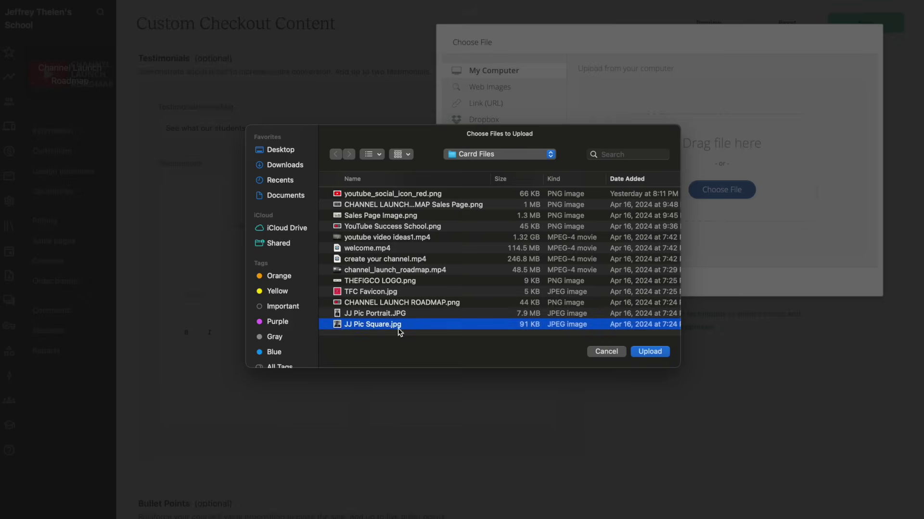
{"action": "left_click", "coordinate": [641, 358]}
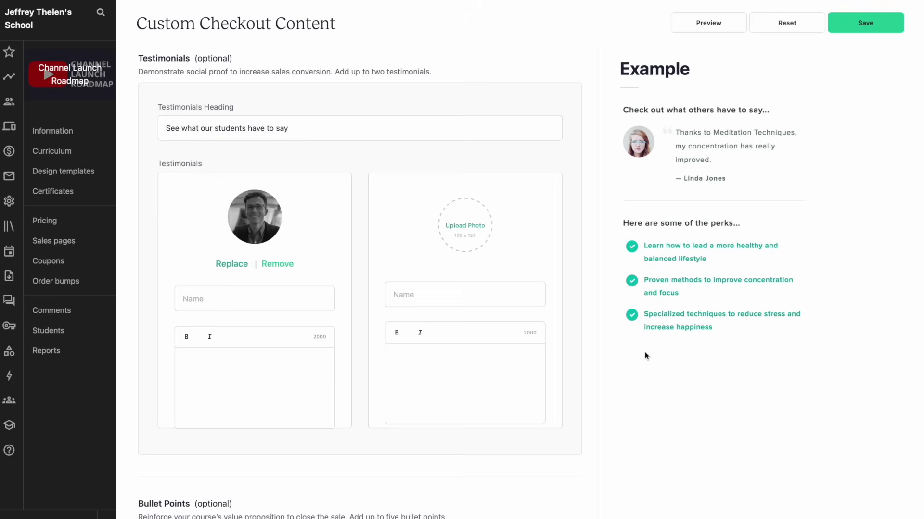
Step: Enter the author's name and pasted testimonial quote, save, and preview the checkout page
{"action": "left_click", "coordinate": [278, 296]}
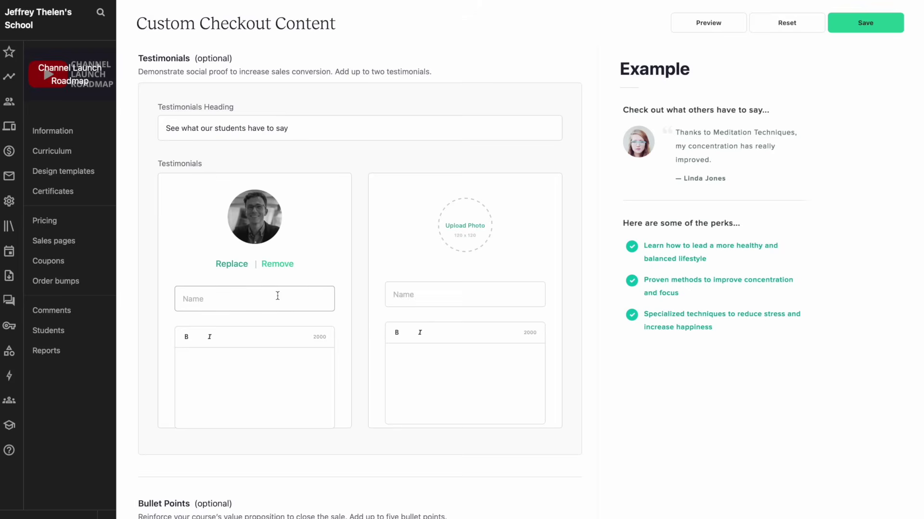
{"action": "type", "text": "JJ"}
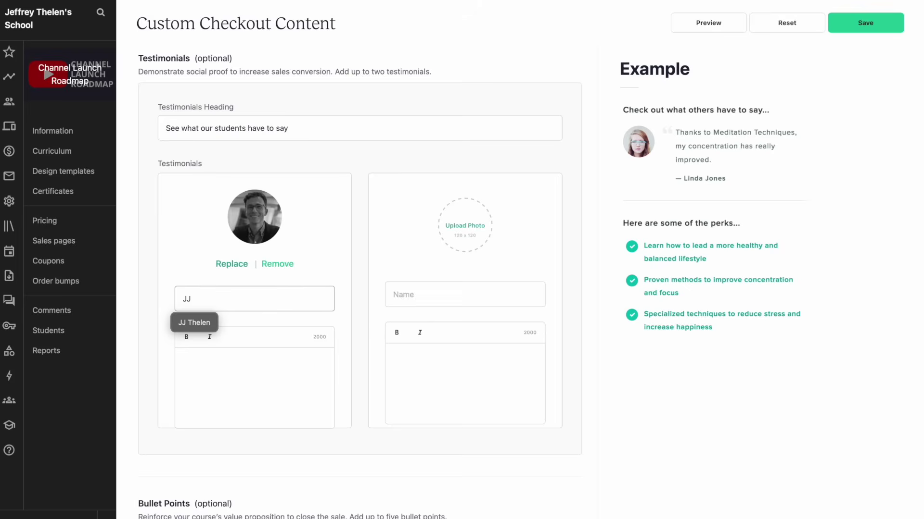
{"action": "key", "text": "Tab"}
{"action": "type", "text": "I loved the course! I launched my channel!"}
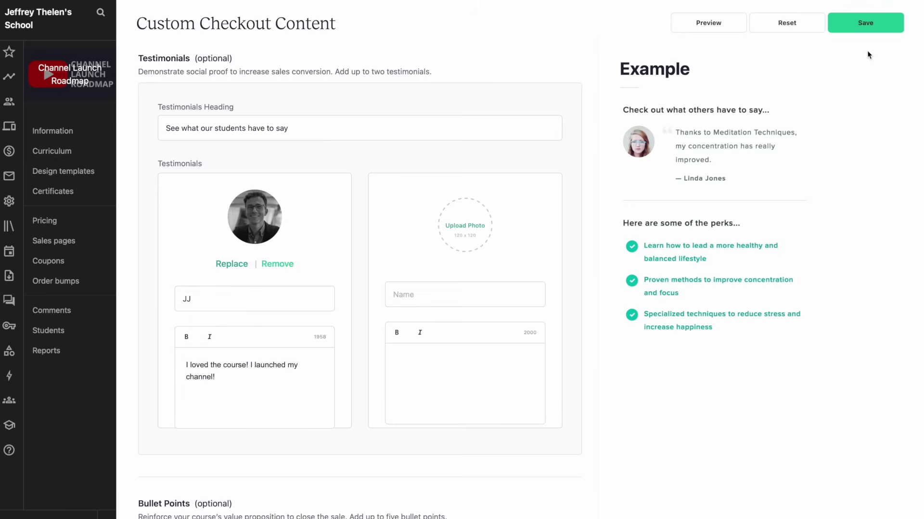
{"action": "left_click", "coordinate": [868, 24]}
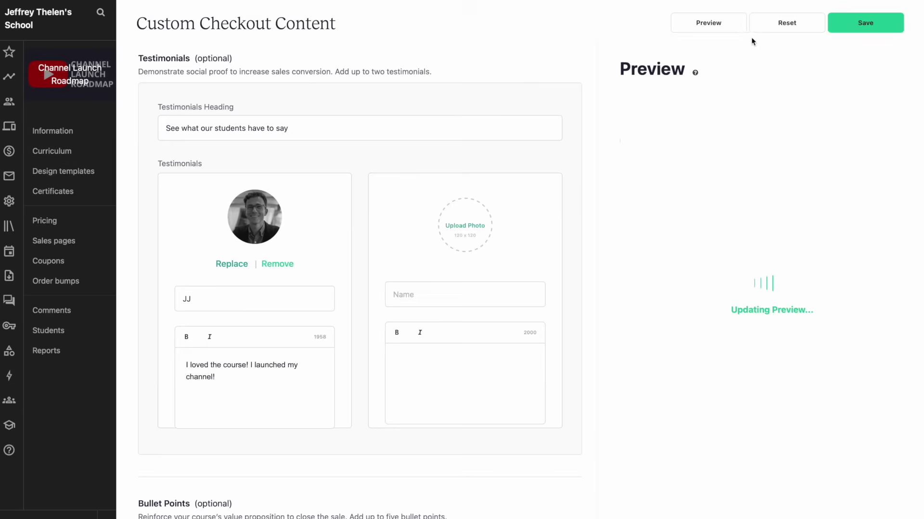
{"action": "left_click", "coordinate": [710, 24]}
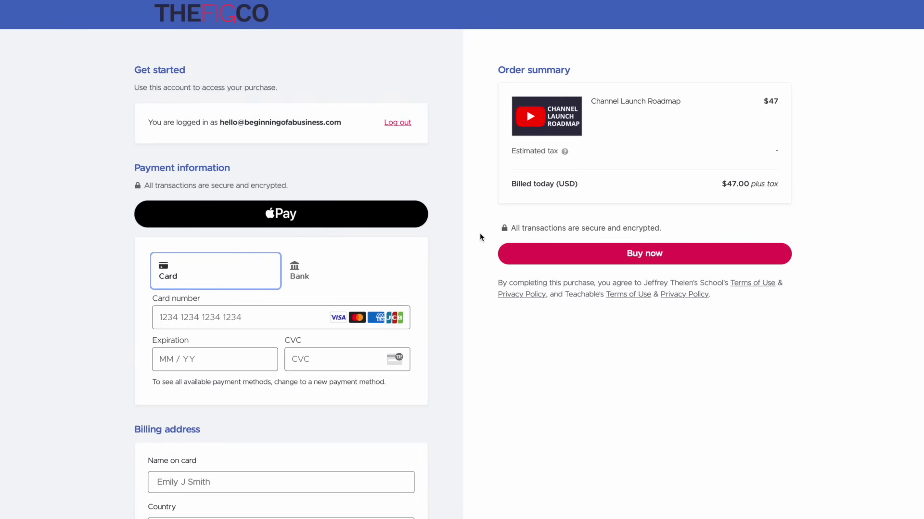
Step: Switch between the Bank and Card payment options and scroll down to the testimonial below Buy now
{"action": "left_click", "coordinate": [346, 281]}
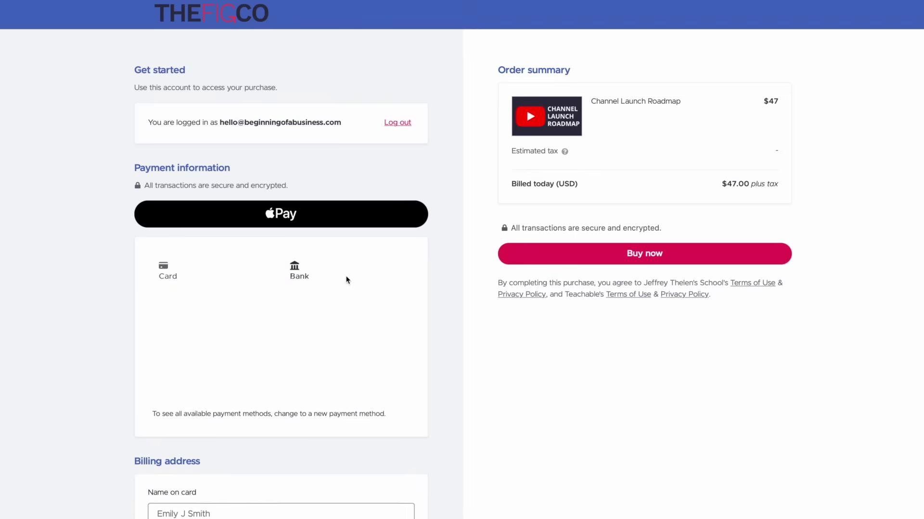
{"action": "left_click", "coordinate": [218, 275]}
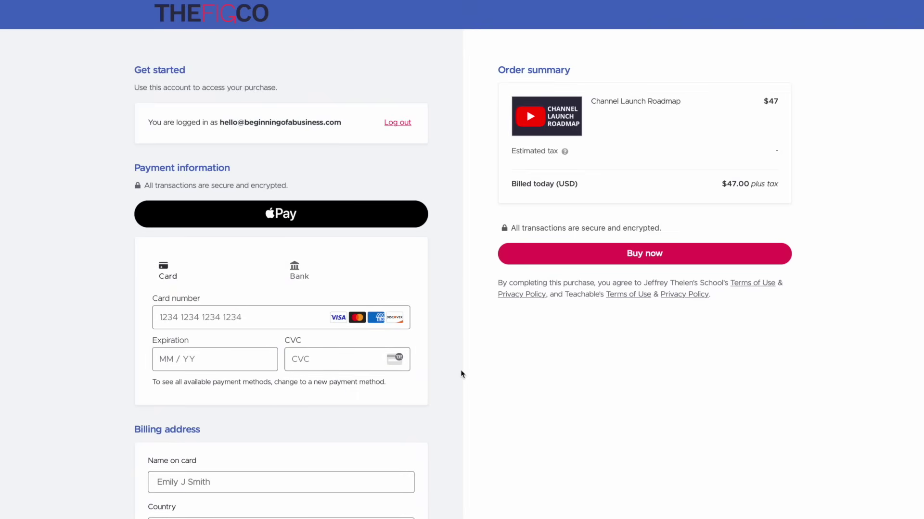
{"action": "scroll", "coordinate": [460, 370], "scroll_direction": "down", "scroll_amount": 4}
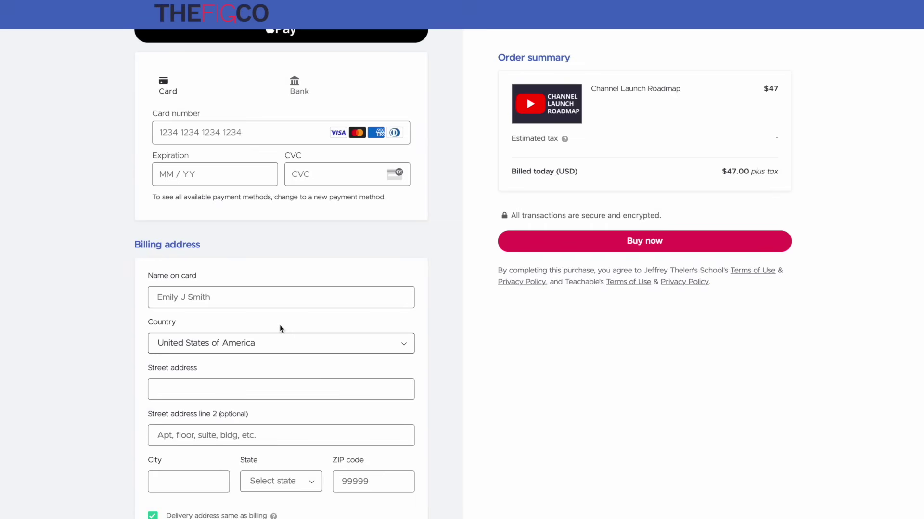
{"action": "scroll", "coordinate": [281, 325], "scroll_direction": "down", "scroll_amount": 3}
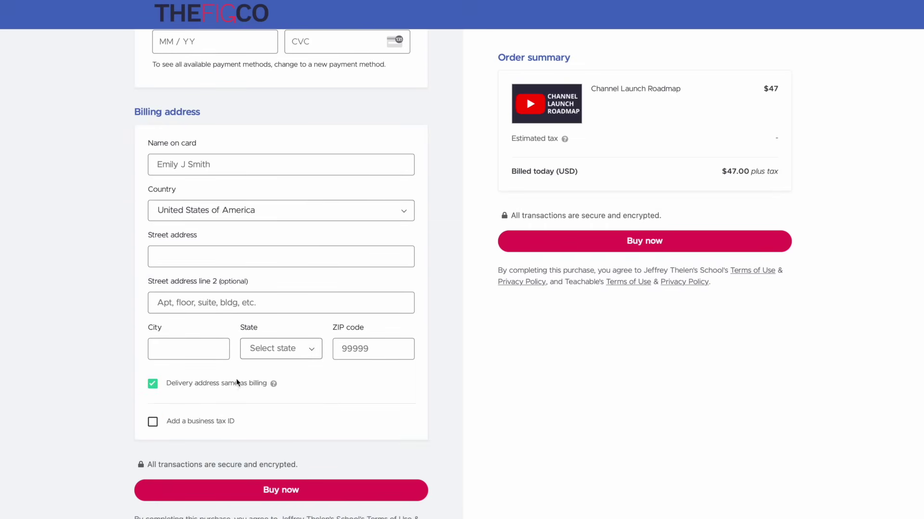
{"action": "scroll", "coordinate": [373, 429], "scroll_direction": "down", "scroll_amount": 3}
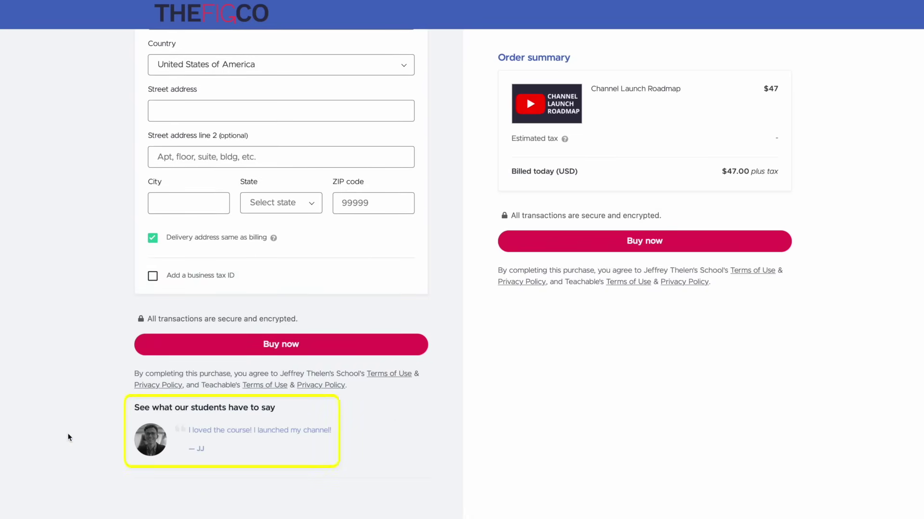
{"action": "scroll", "coordinate": [495, 262], "scroll_direction": "up", "scroll_amount": 1}
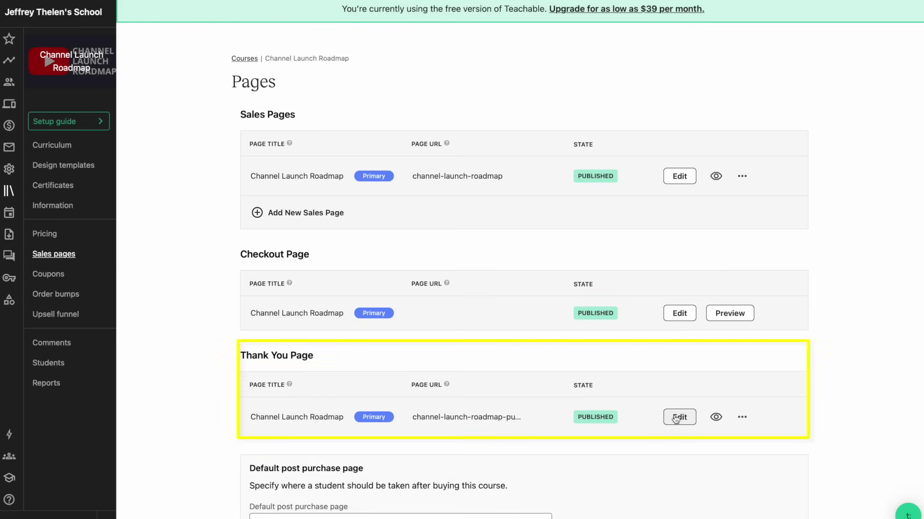
Step: Open the Thank You Page from the course's Pages list to review it
{"action": "left_click", "coordinate": [677, 417]}
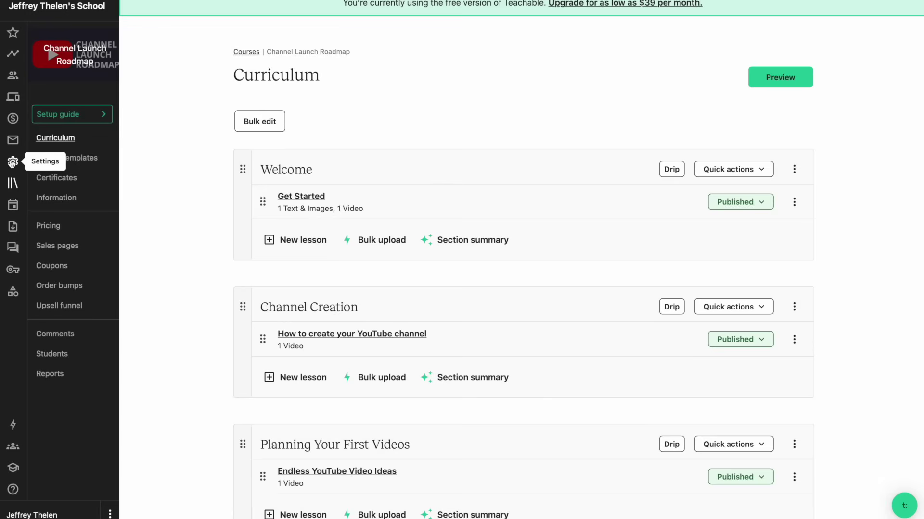
Step: Choose United States as the country in Settings > Payments, then go to the Courses list
{"action": "left_click", "coordinate": [15, 163]}
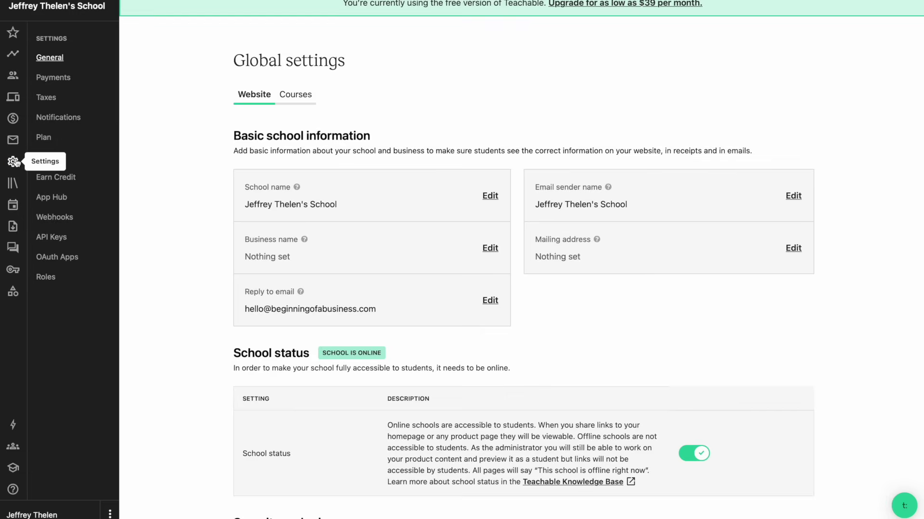
{"action": "left_click", "coordinate": [75, 80]}
{"action": "left_click", "coordinate": [307, 264]}
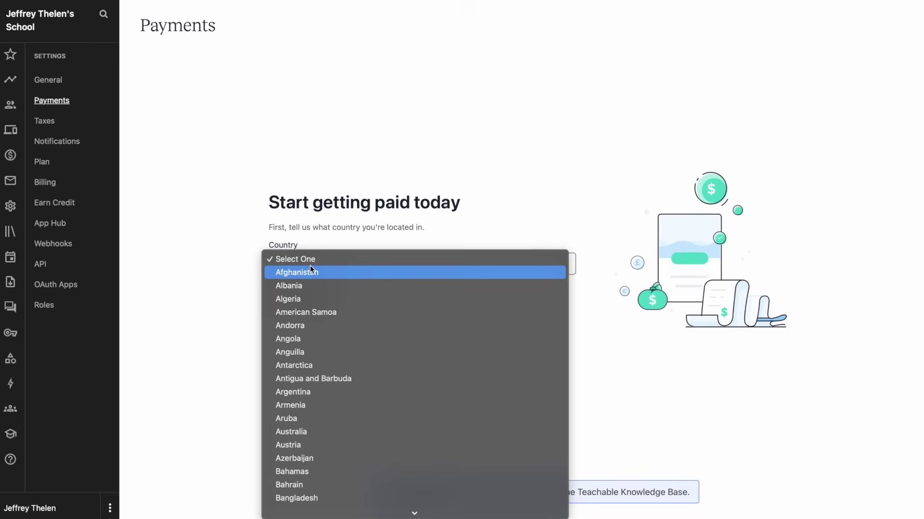
{"action": "key", "text": "u"}
{"action": "key", "text": "Down"}
{"action": "key", "text": "Down"}
{"action": "key", "text": "Down"}
{"action": "key", "text": "Down"}
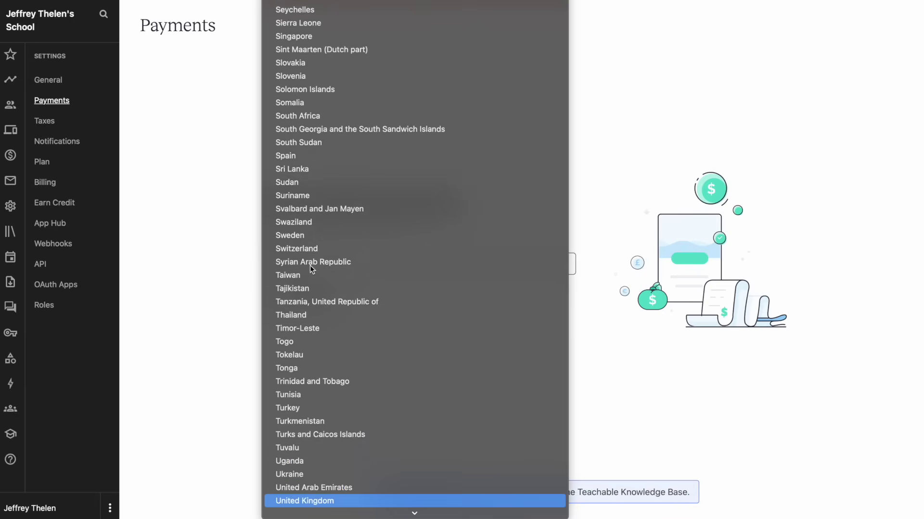
{"action": "key", "text": "Return"}
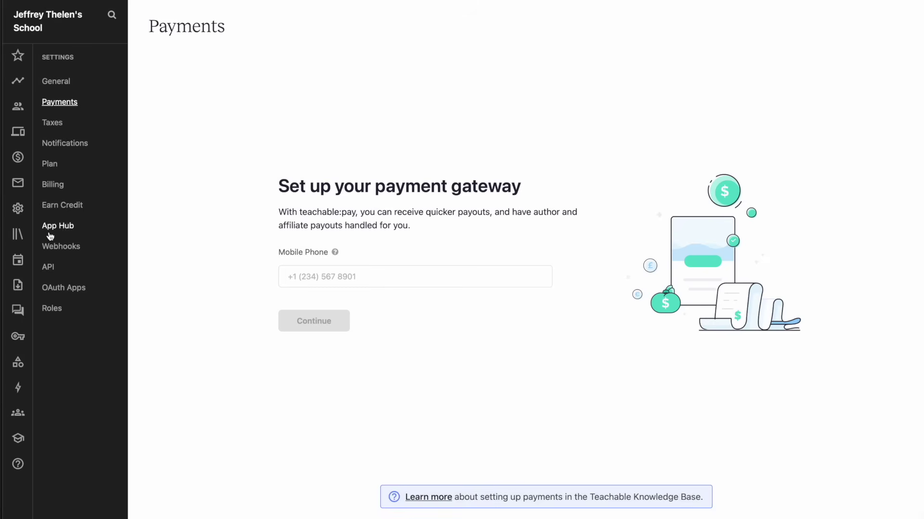
{"action": "left_click", "coordinate": [17, 236]}
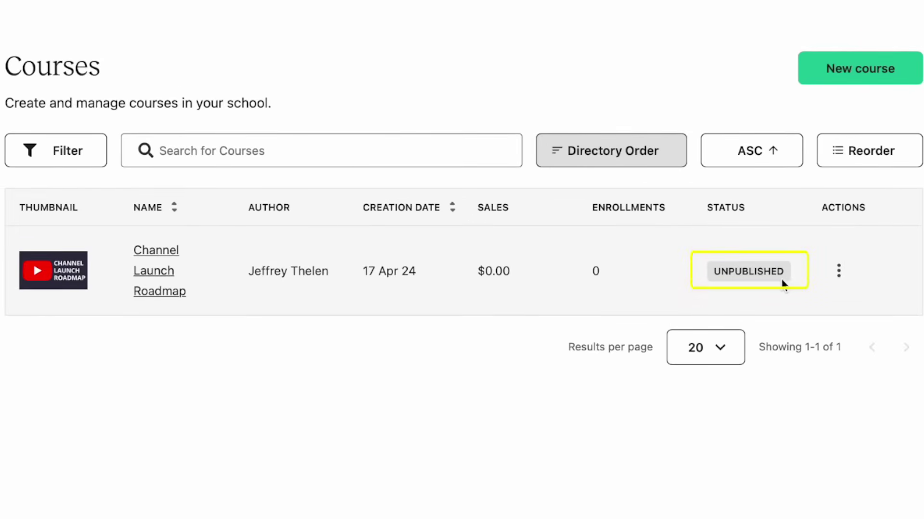
Step: Publish Channel Launch Roadmap from its row's More options menu in the Courses list
{"action": "left_click", "coordinate": [849, 275]}
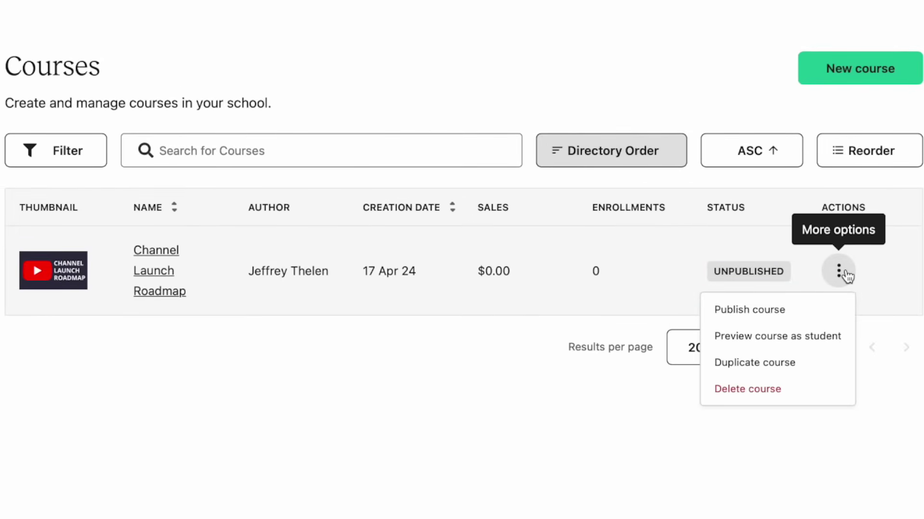
{"action": "left_click", "coordinate": [777, 313]}
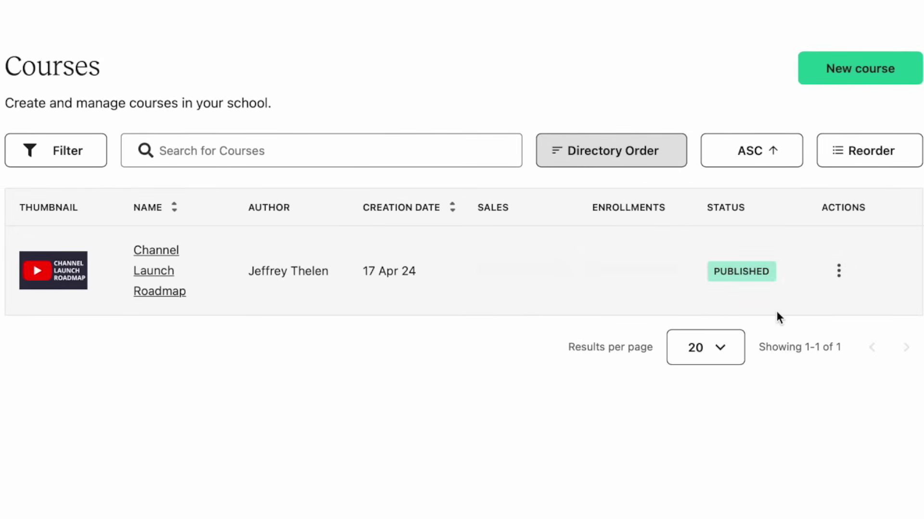